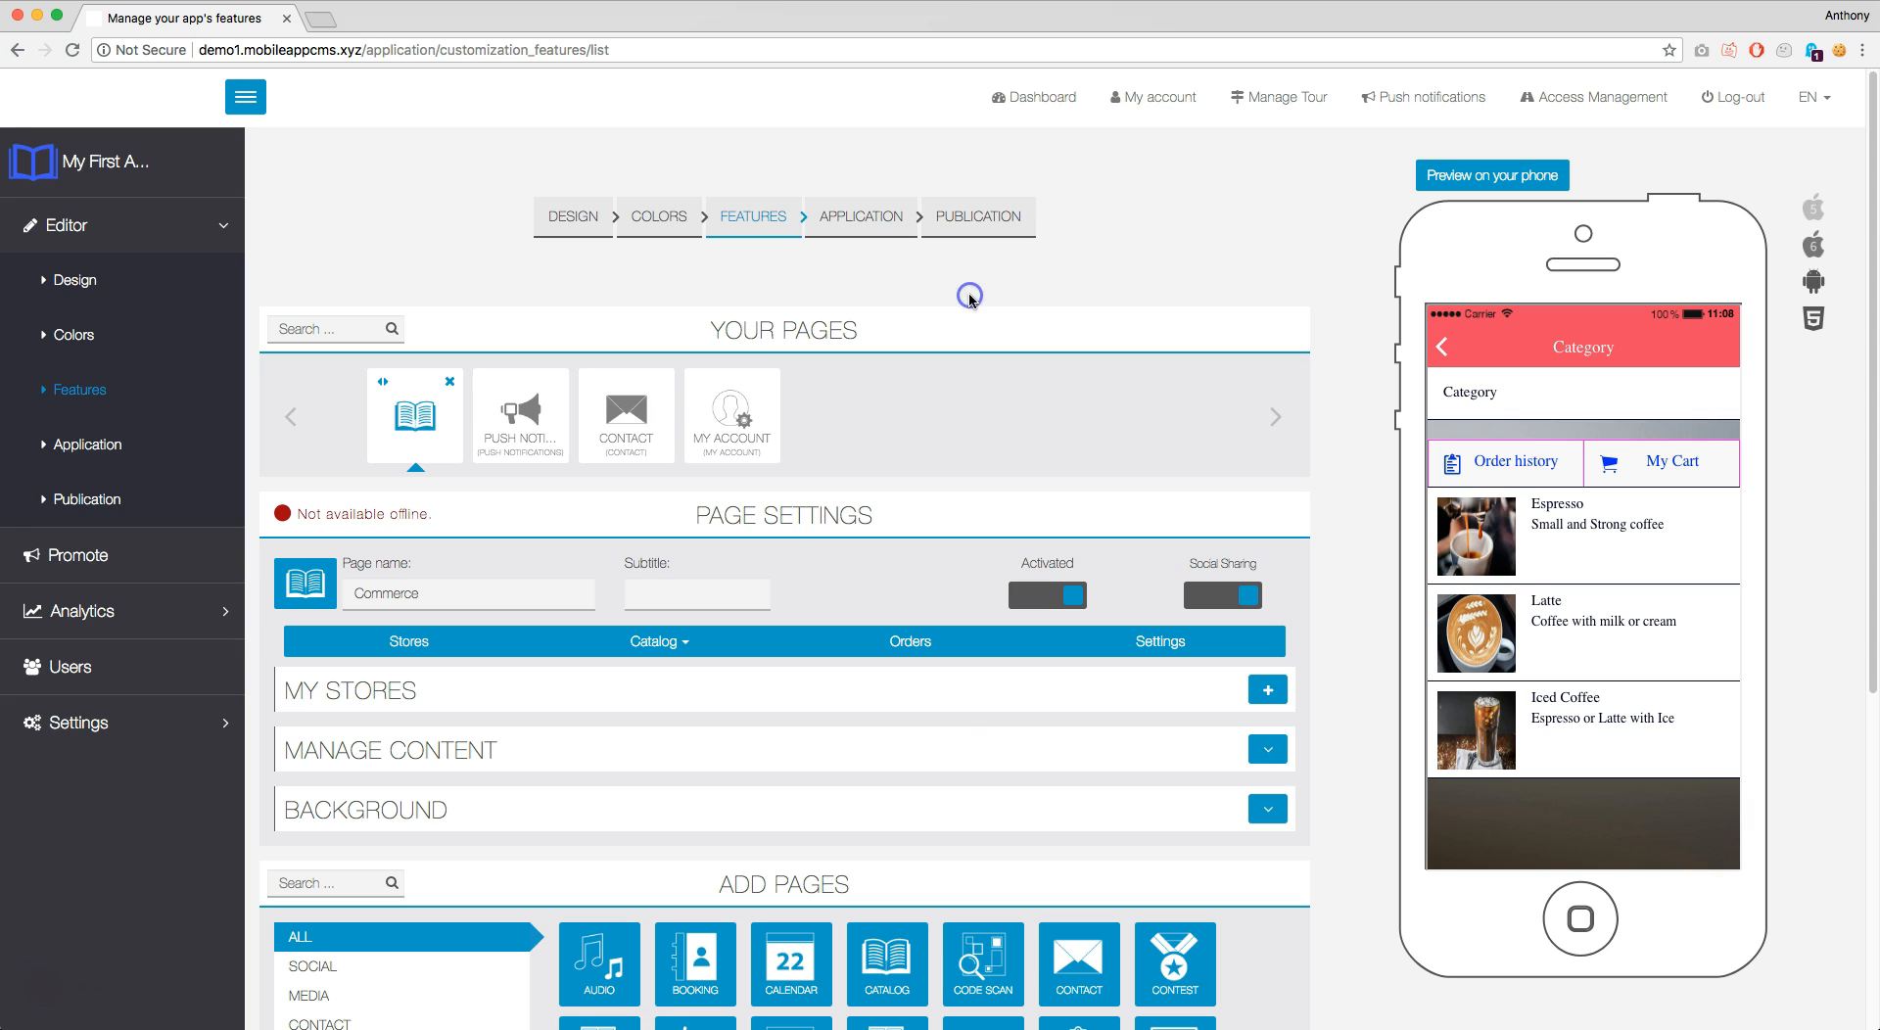
Show the My Orders list on the Commerce page, with the £10.35 and £20.70 orders
left_click(911, 643)
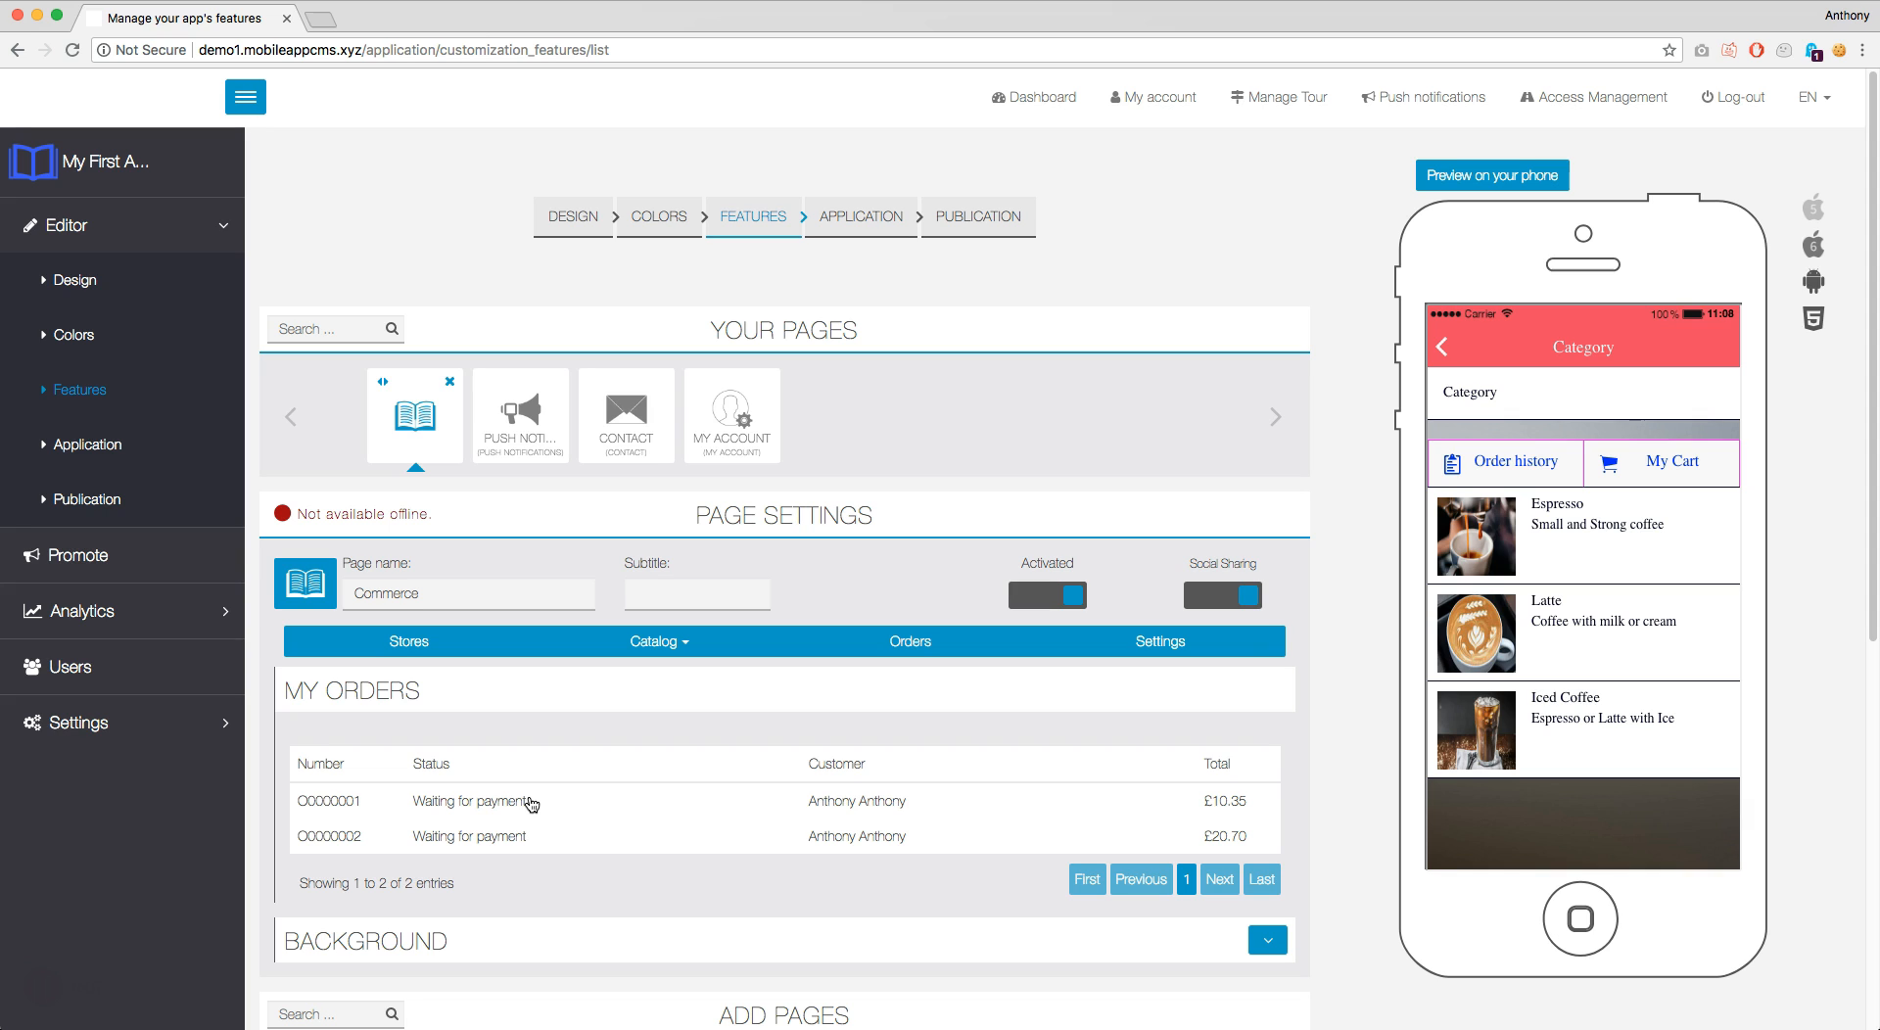
Open the £20.70 order and scroll down to its Details section
left_click(484, 840)
left_click(482, 845)
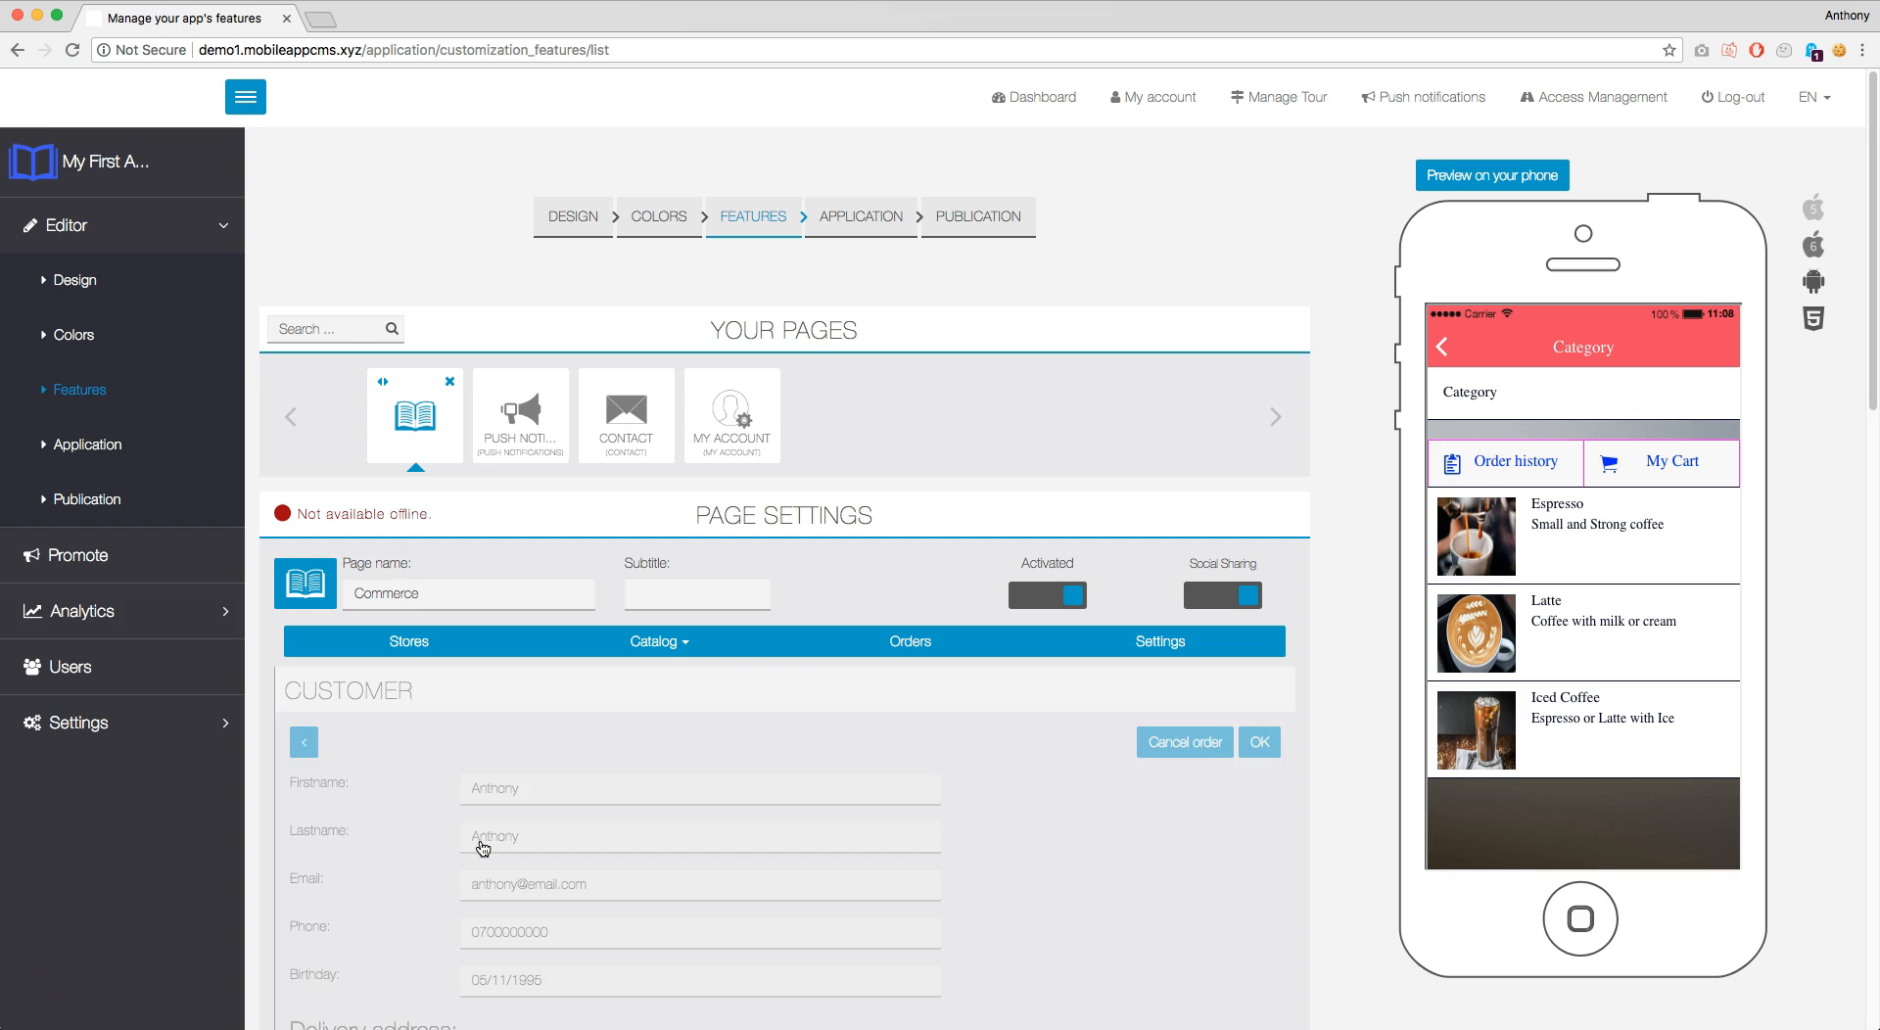
scroll(1040, 703, "down", 1)
scroll(1029, 700, "down", 5)
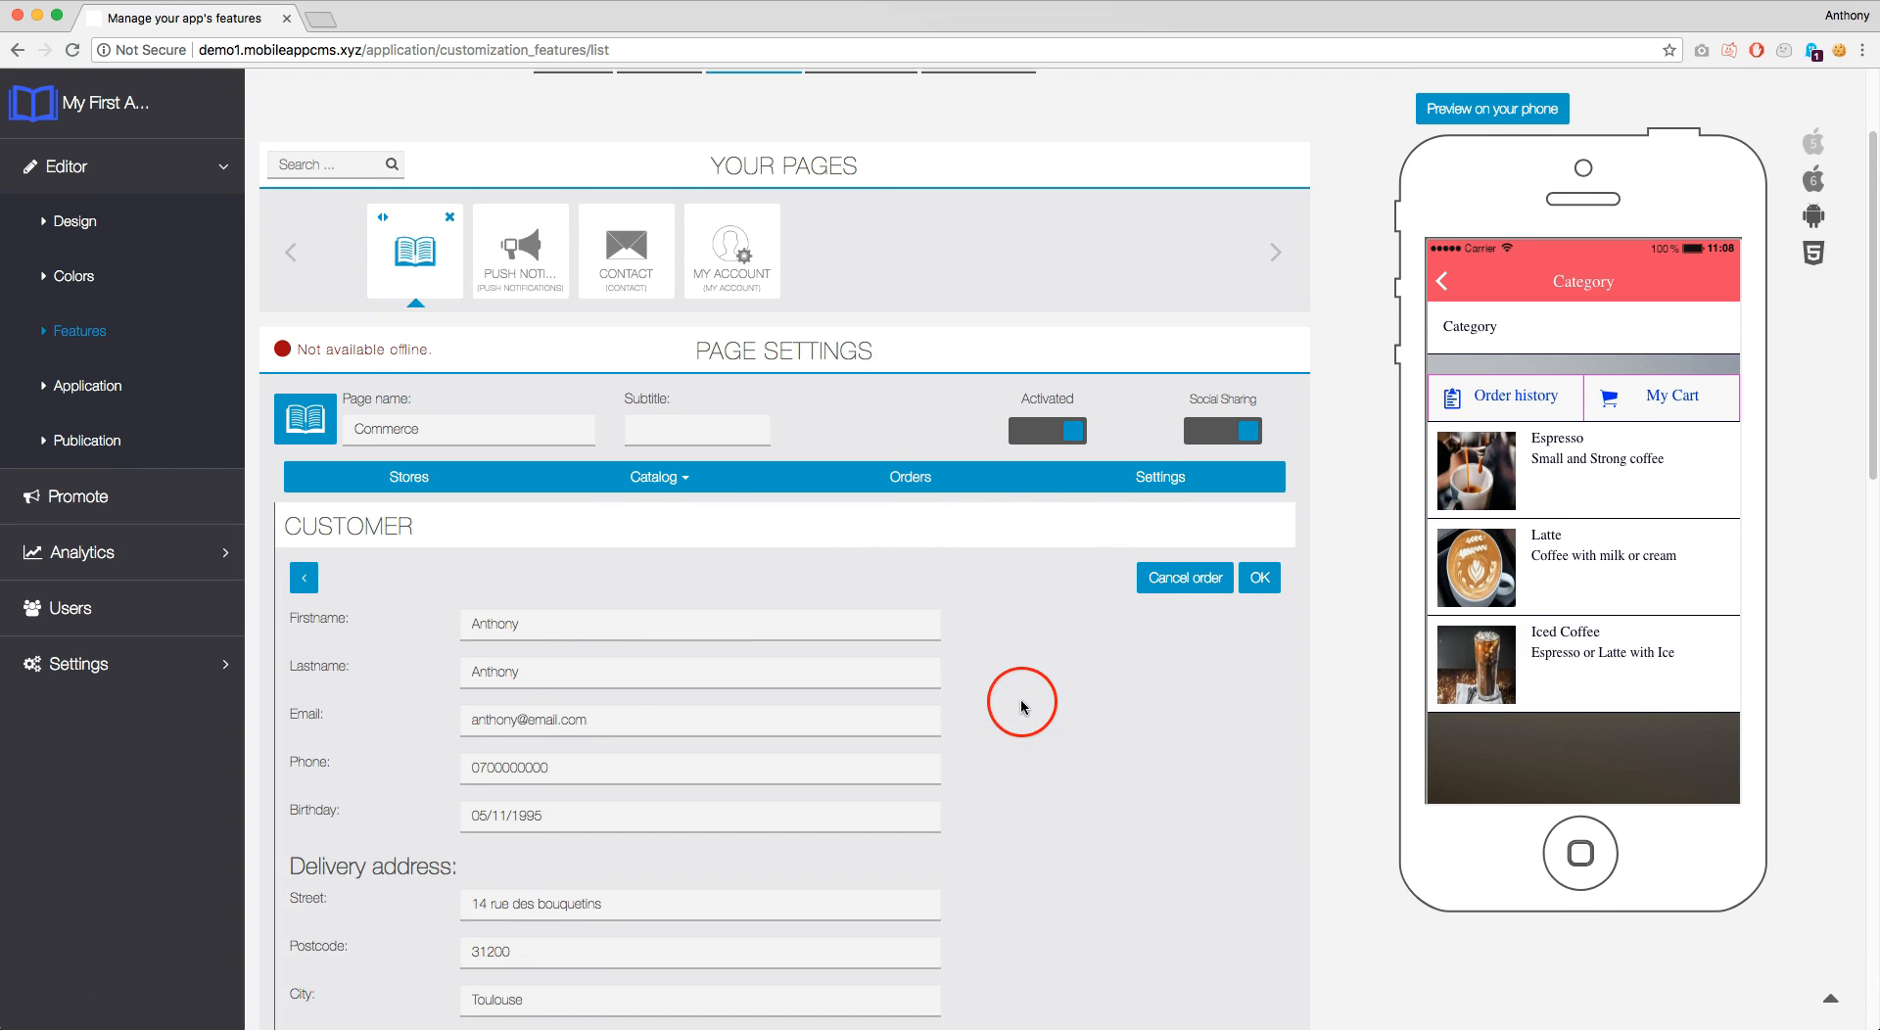
scroll(1020, 708, "down", 3)
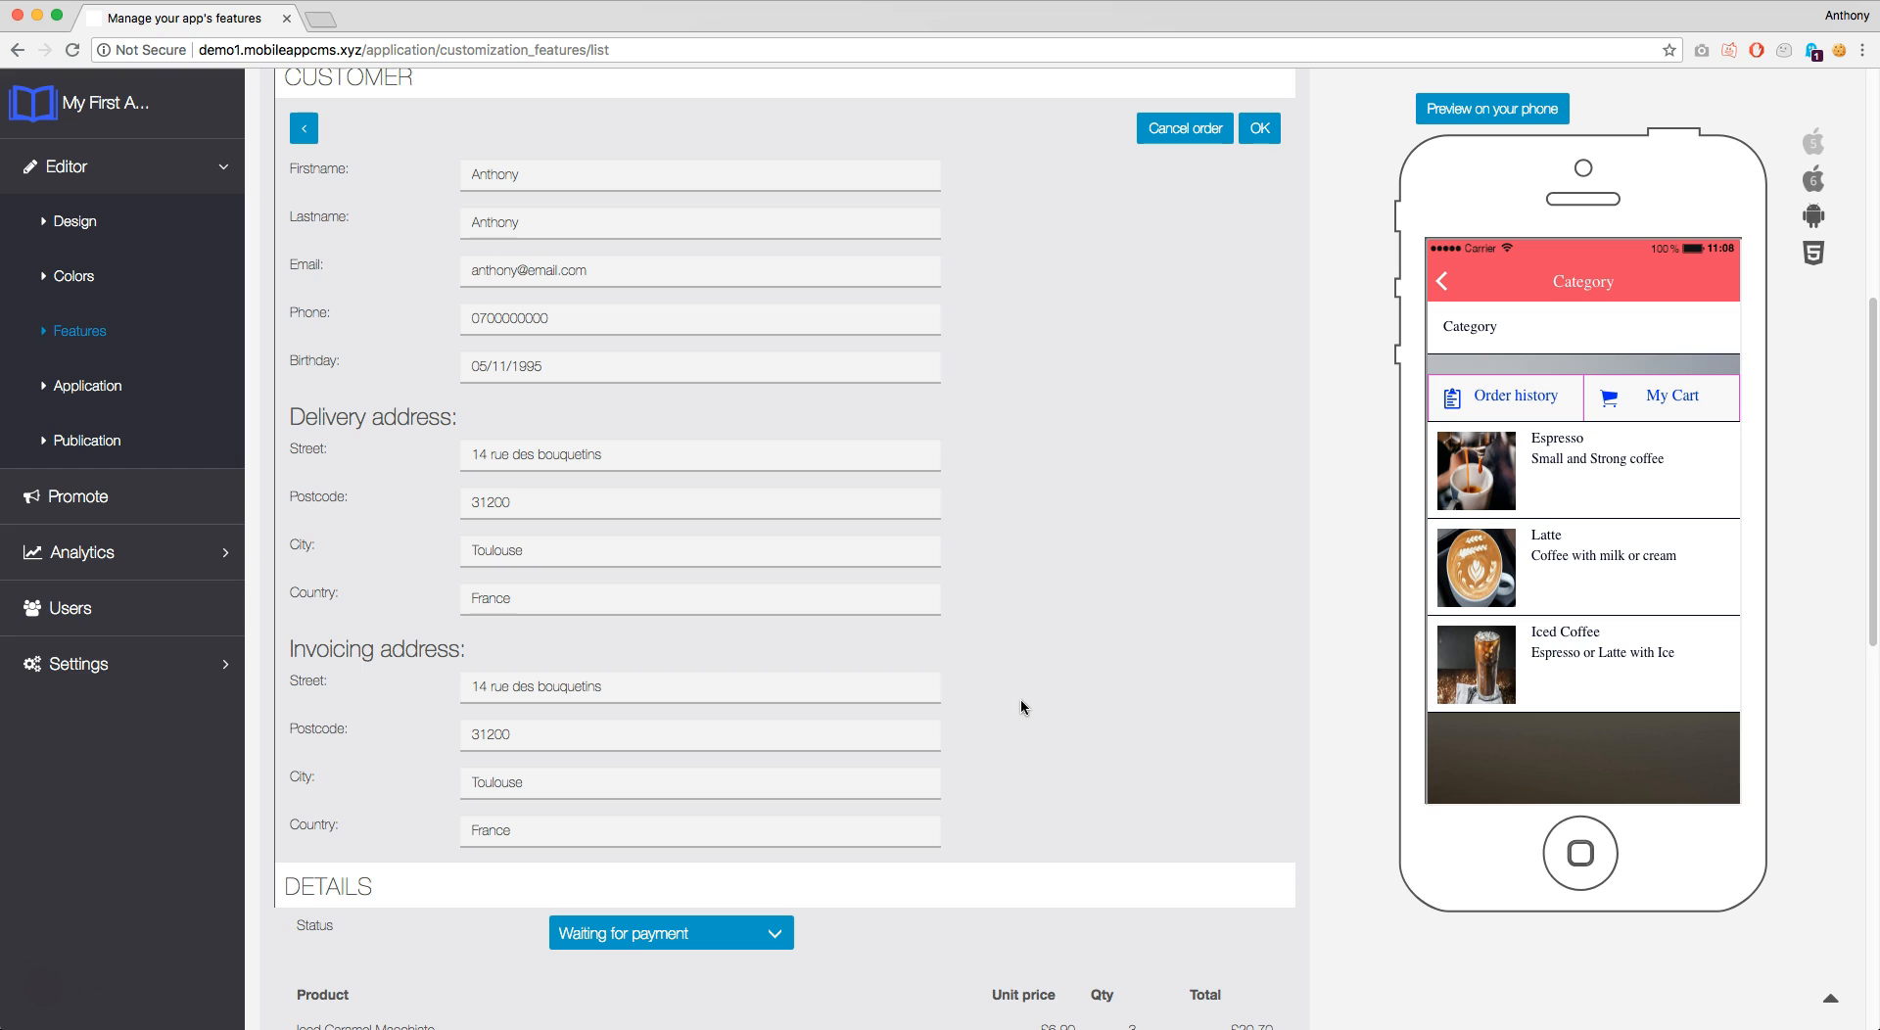
left_click(1019, 639)
scroll(1014, 643, "down", 3)
scroll(1013, 642, "down", 1)
left_click(911, 637)
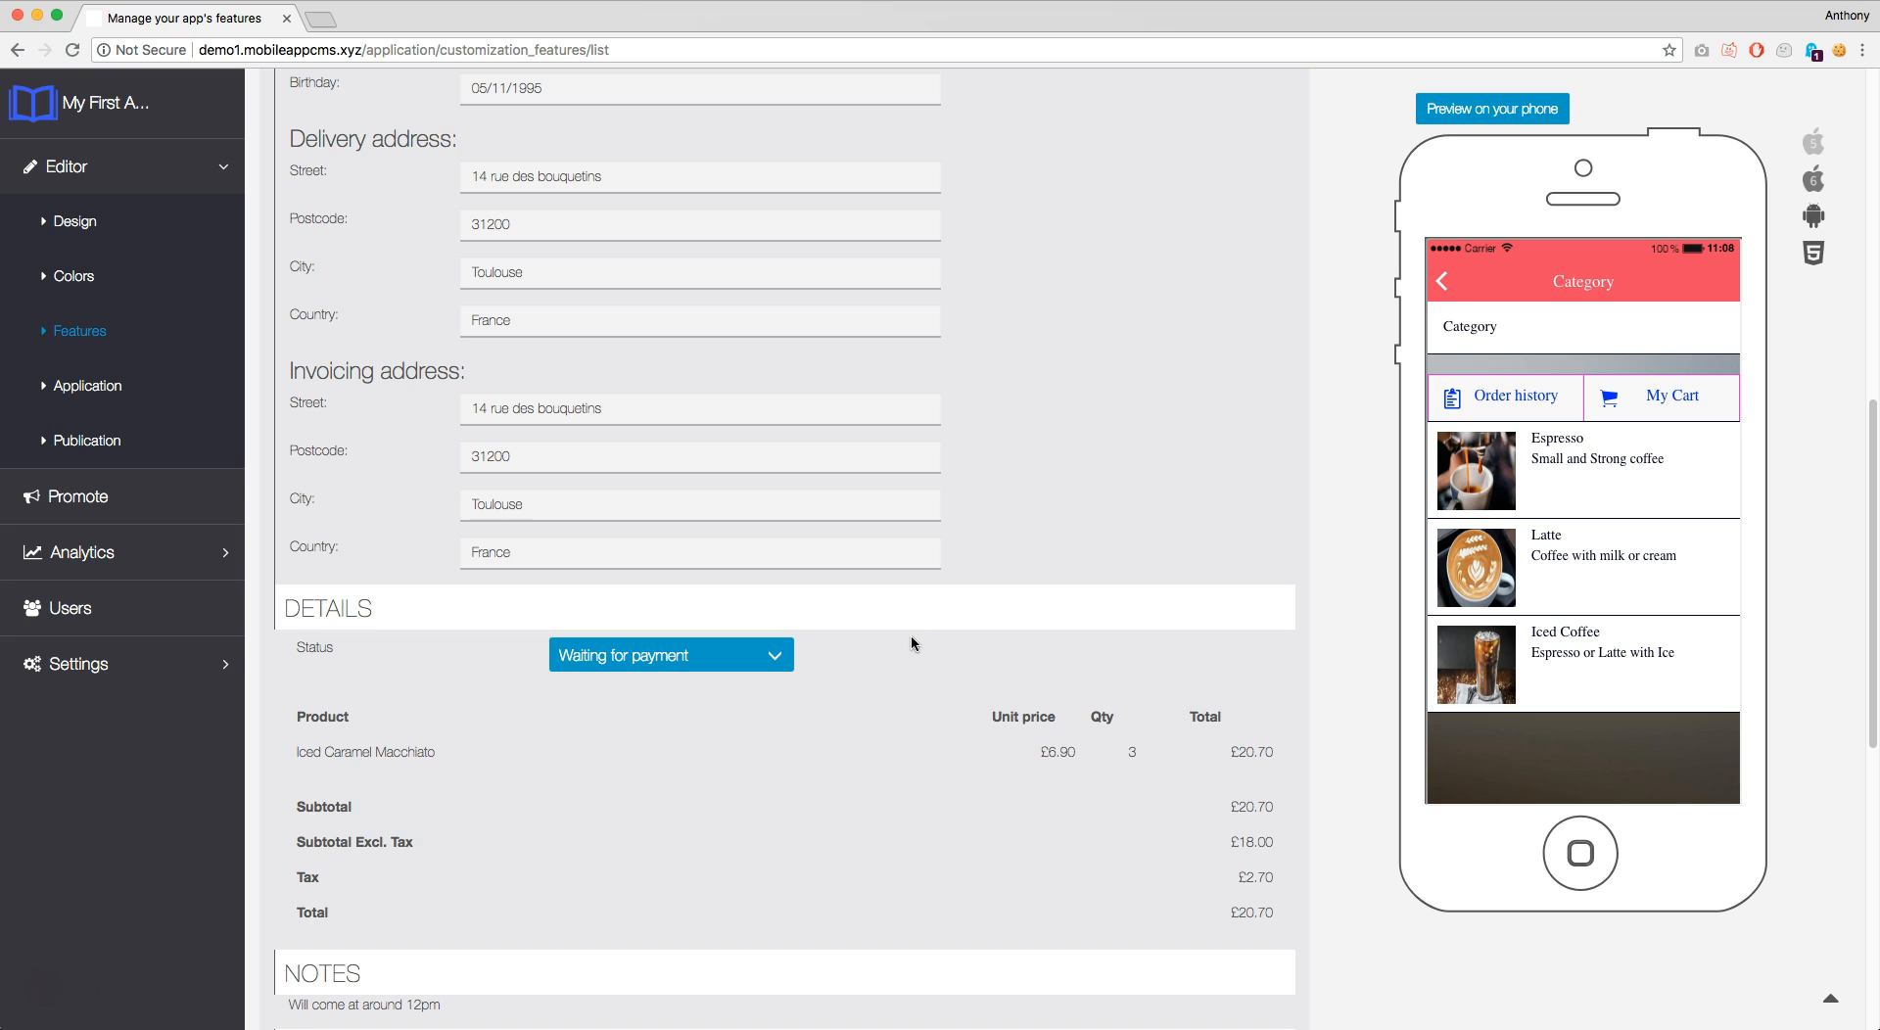
Change the £20.70 order's status from Waiting for payment to Done
left_click(770, 654)
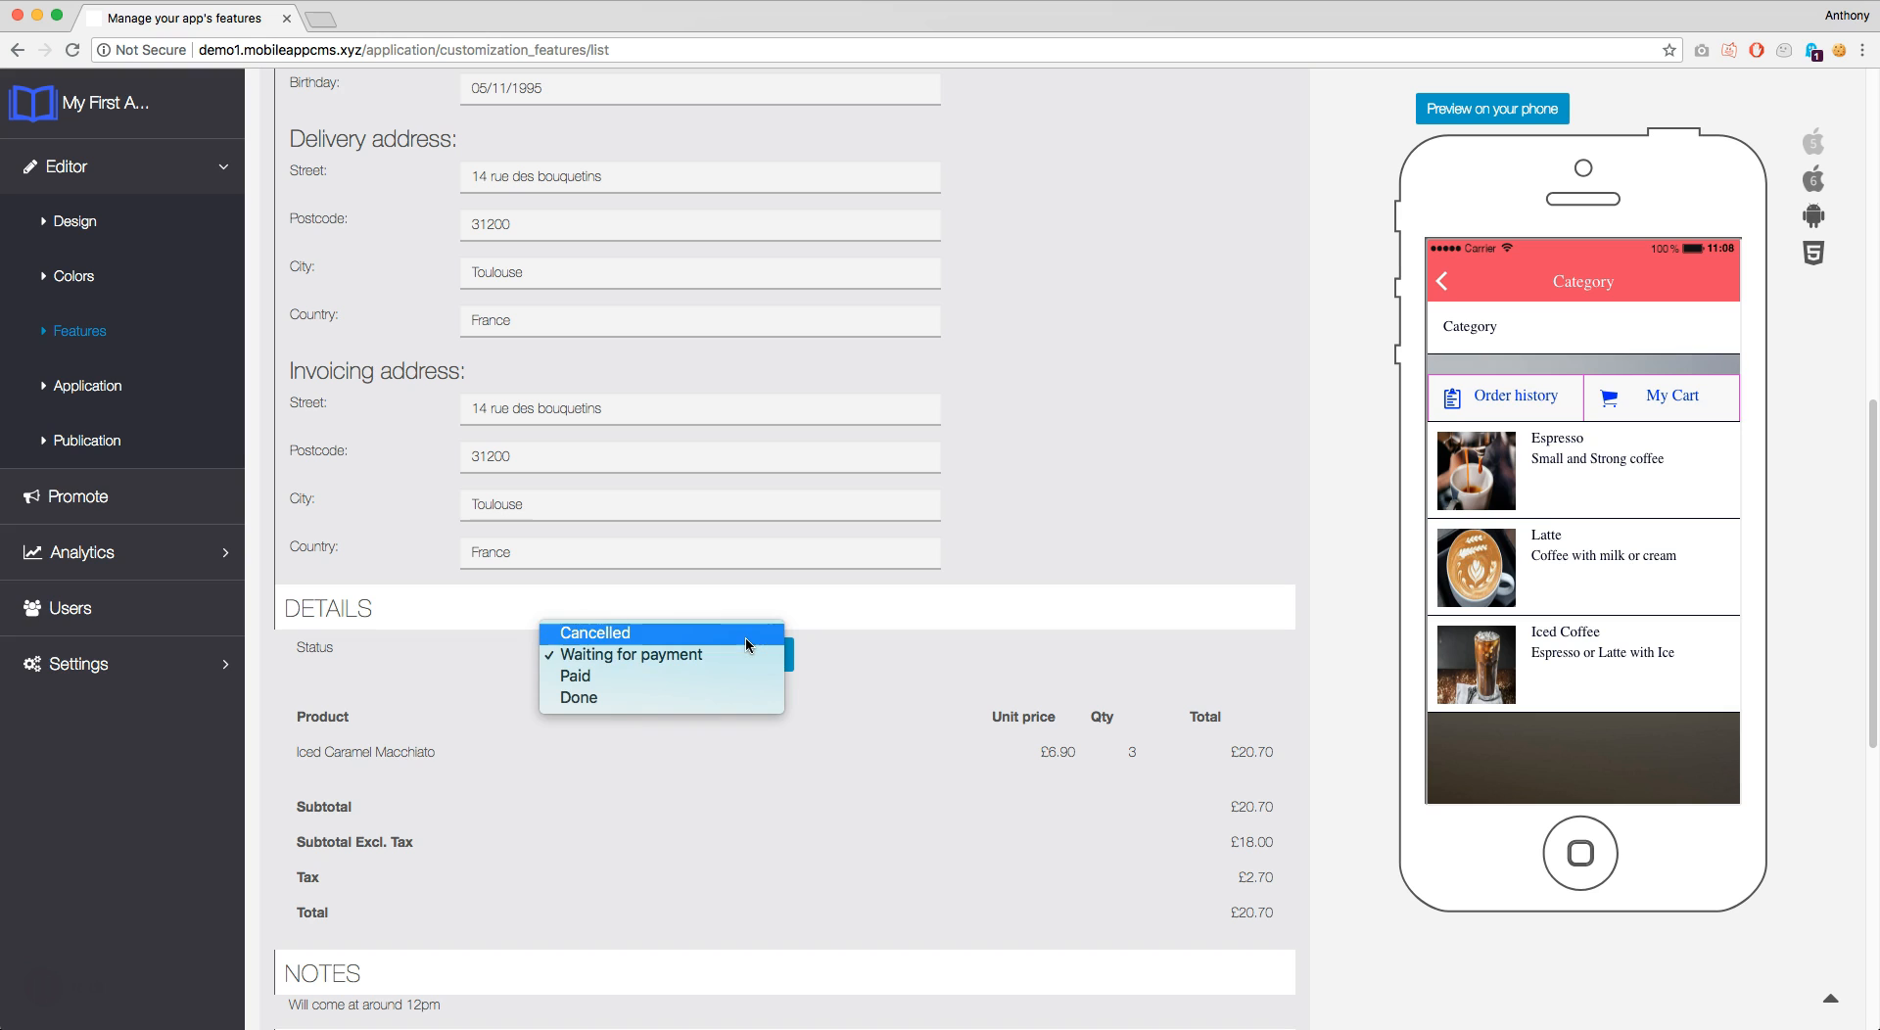
left_click(746, 644)
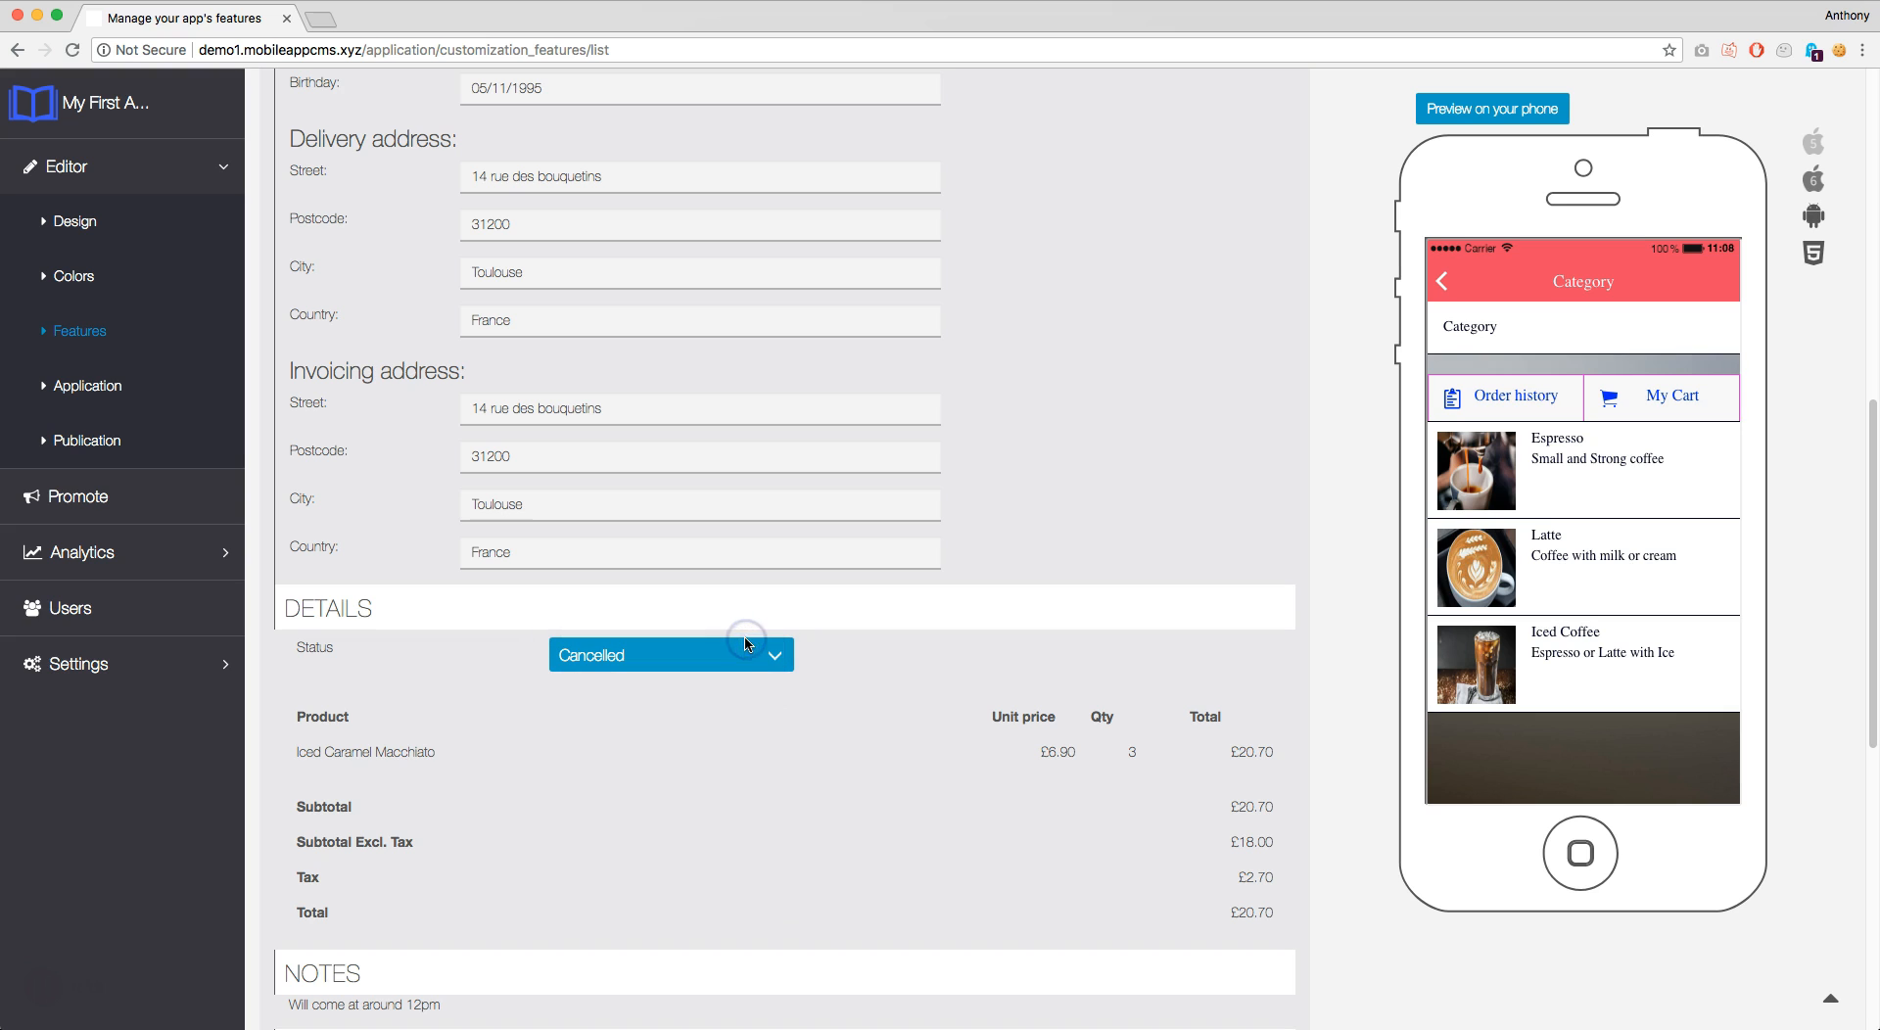
left_click(748, 654)
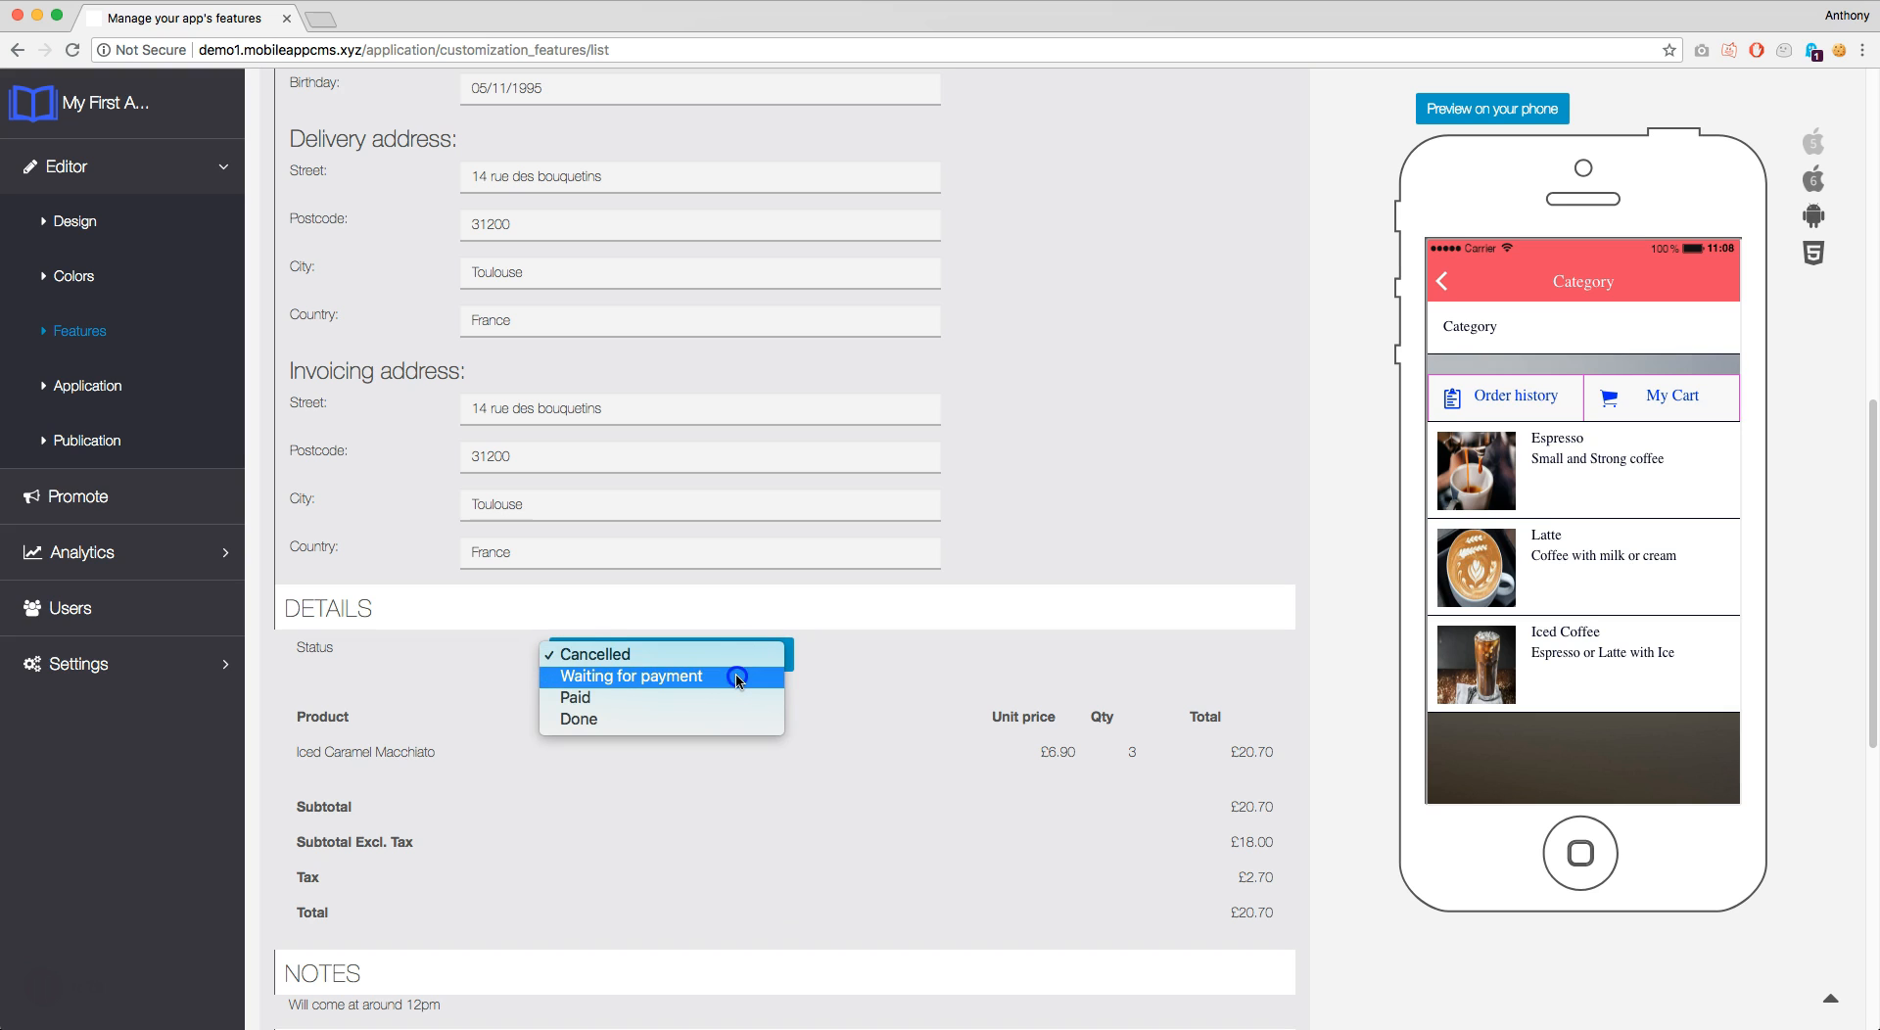
left_click(737, 676)
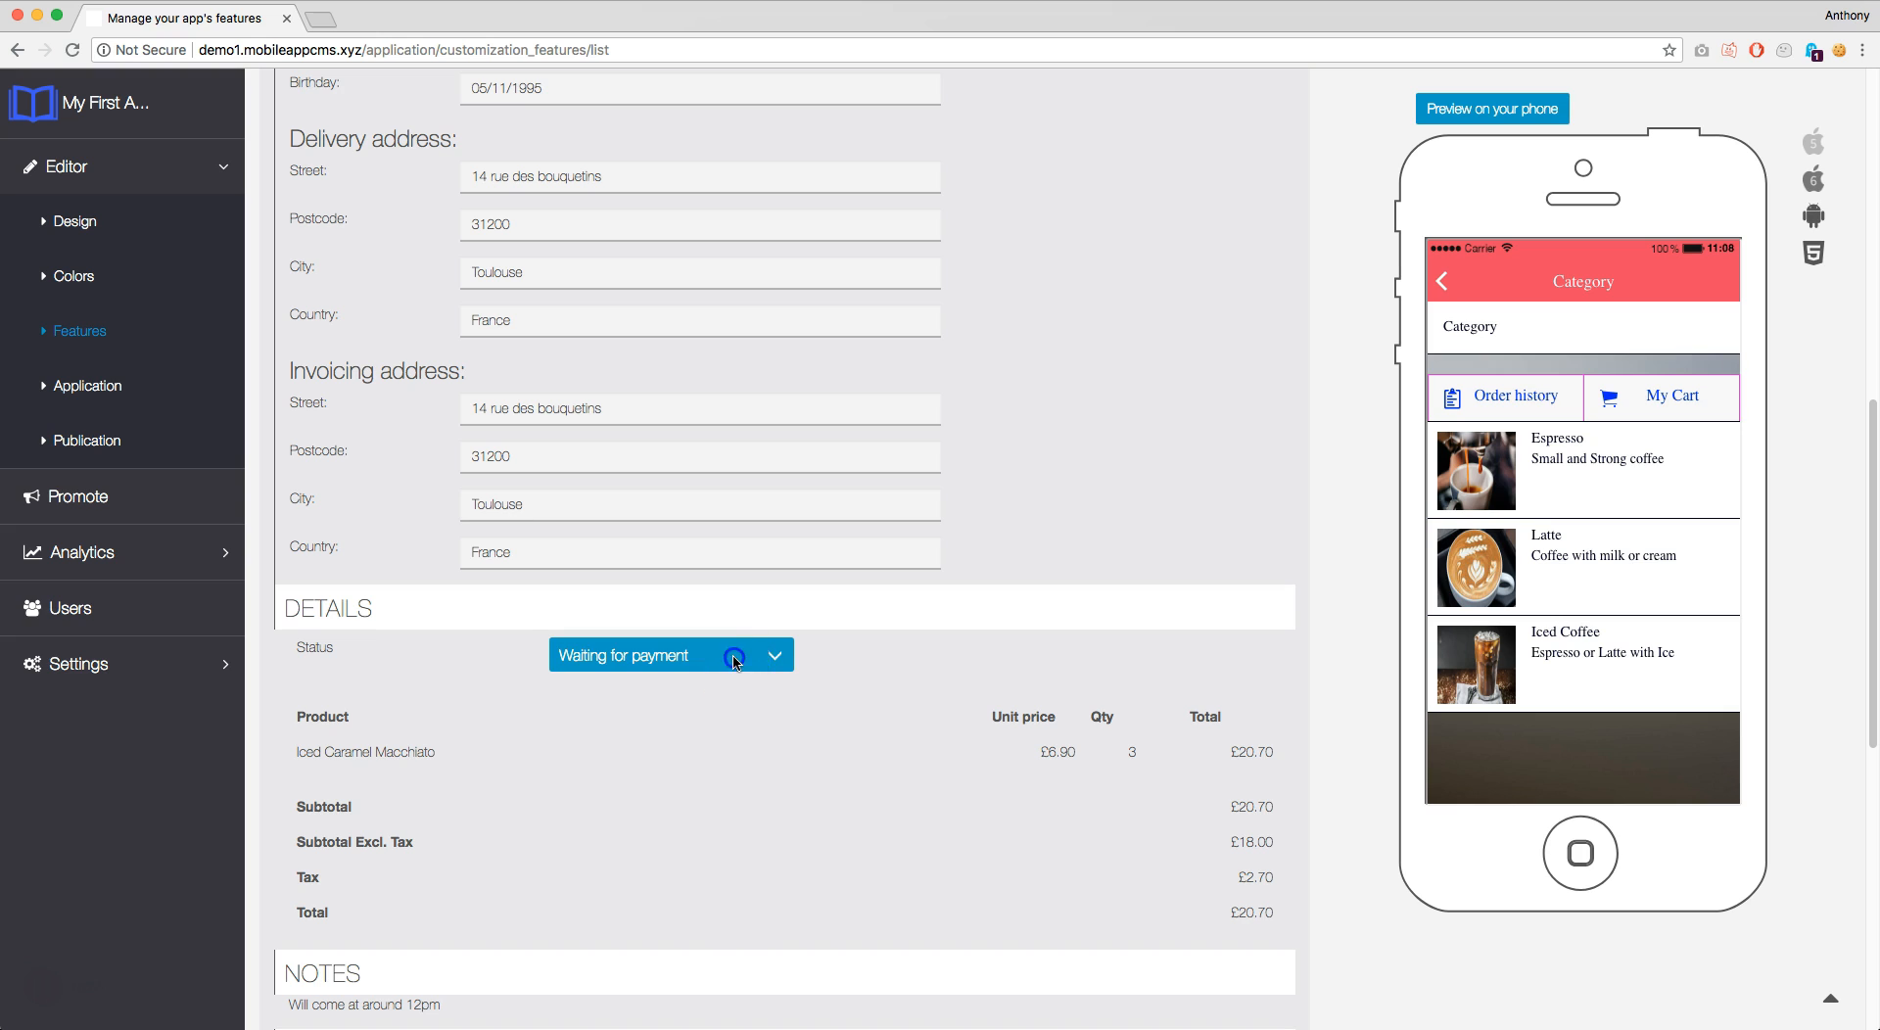
left_click(734, 654)
left_click(729, 678)
left_click(735, 659)
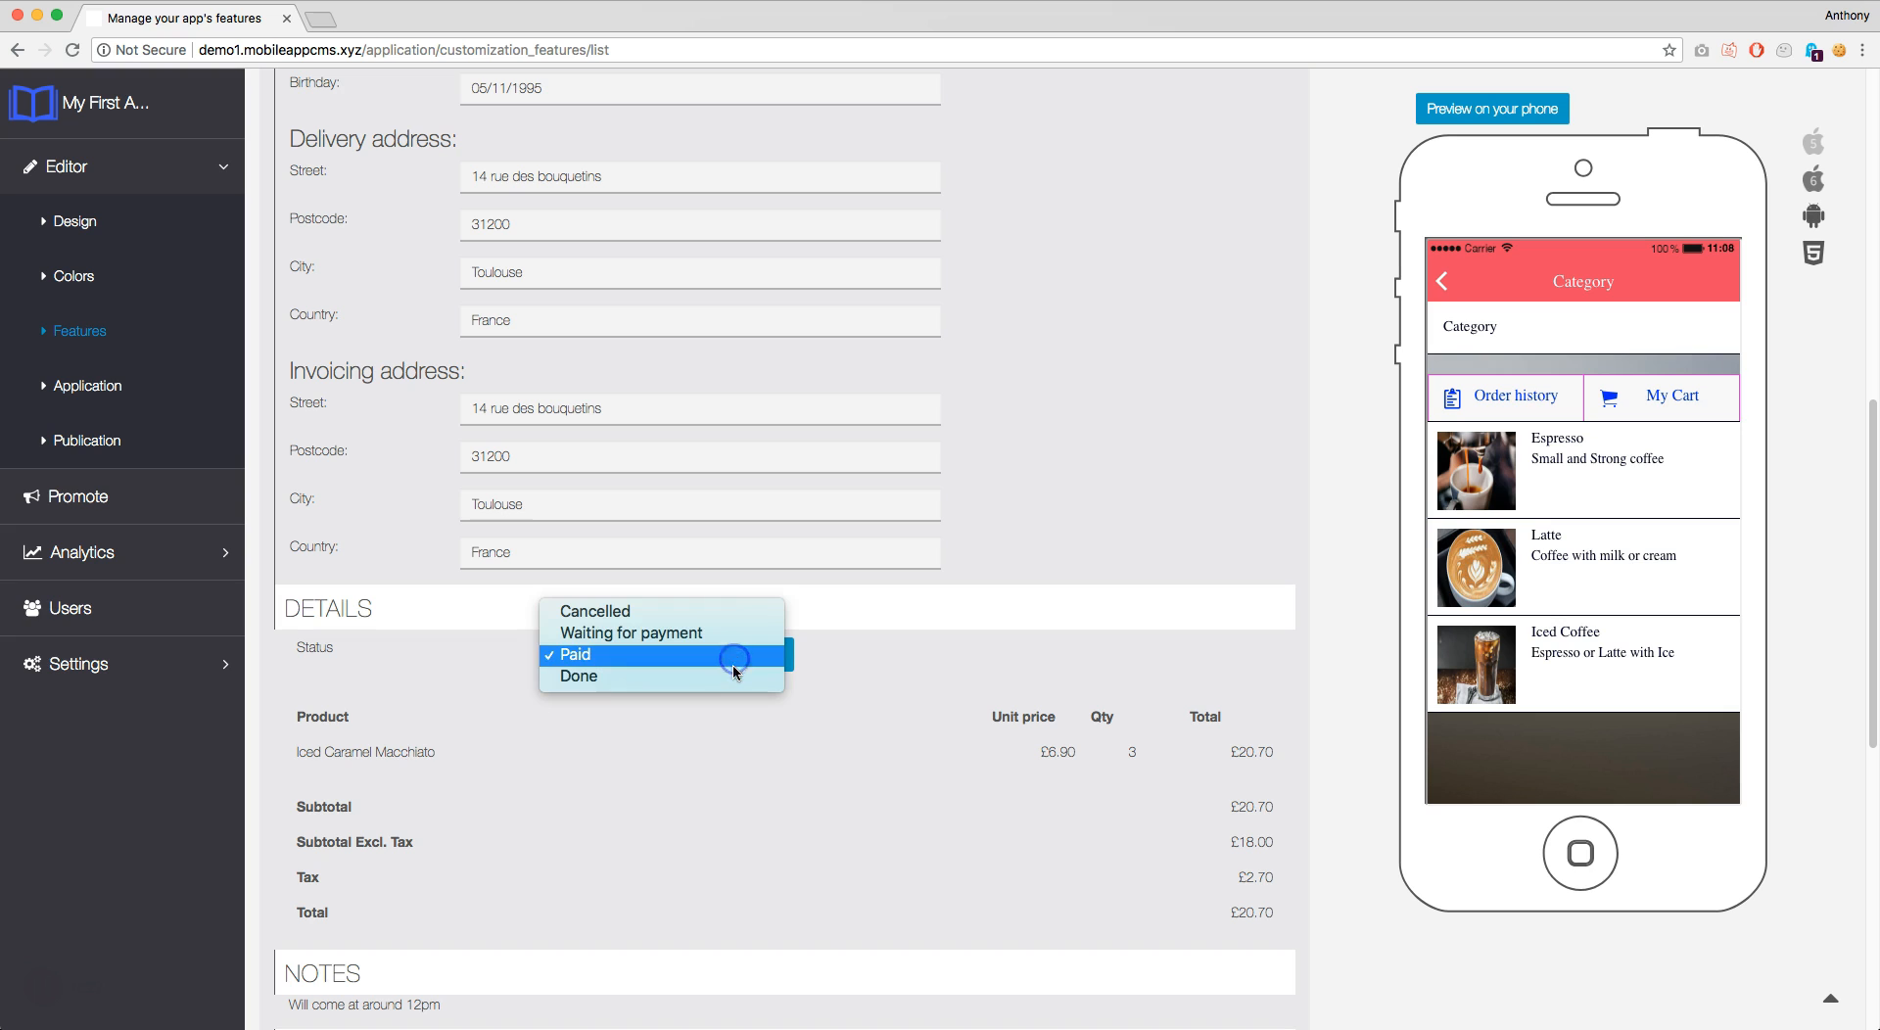
left_click(734, 678)
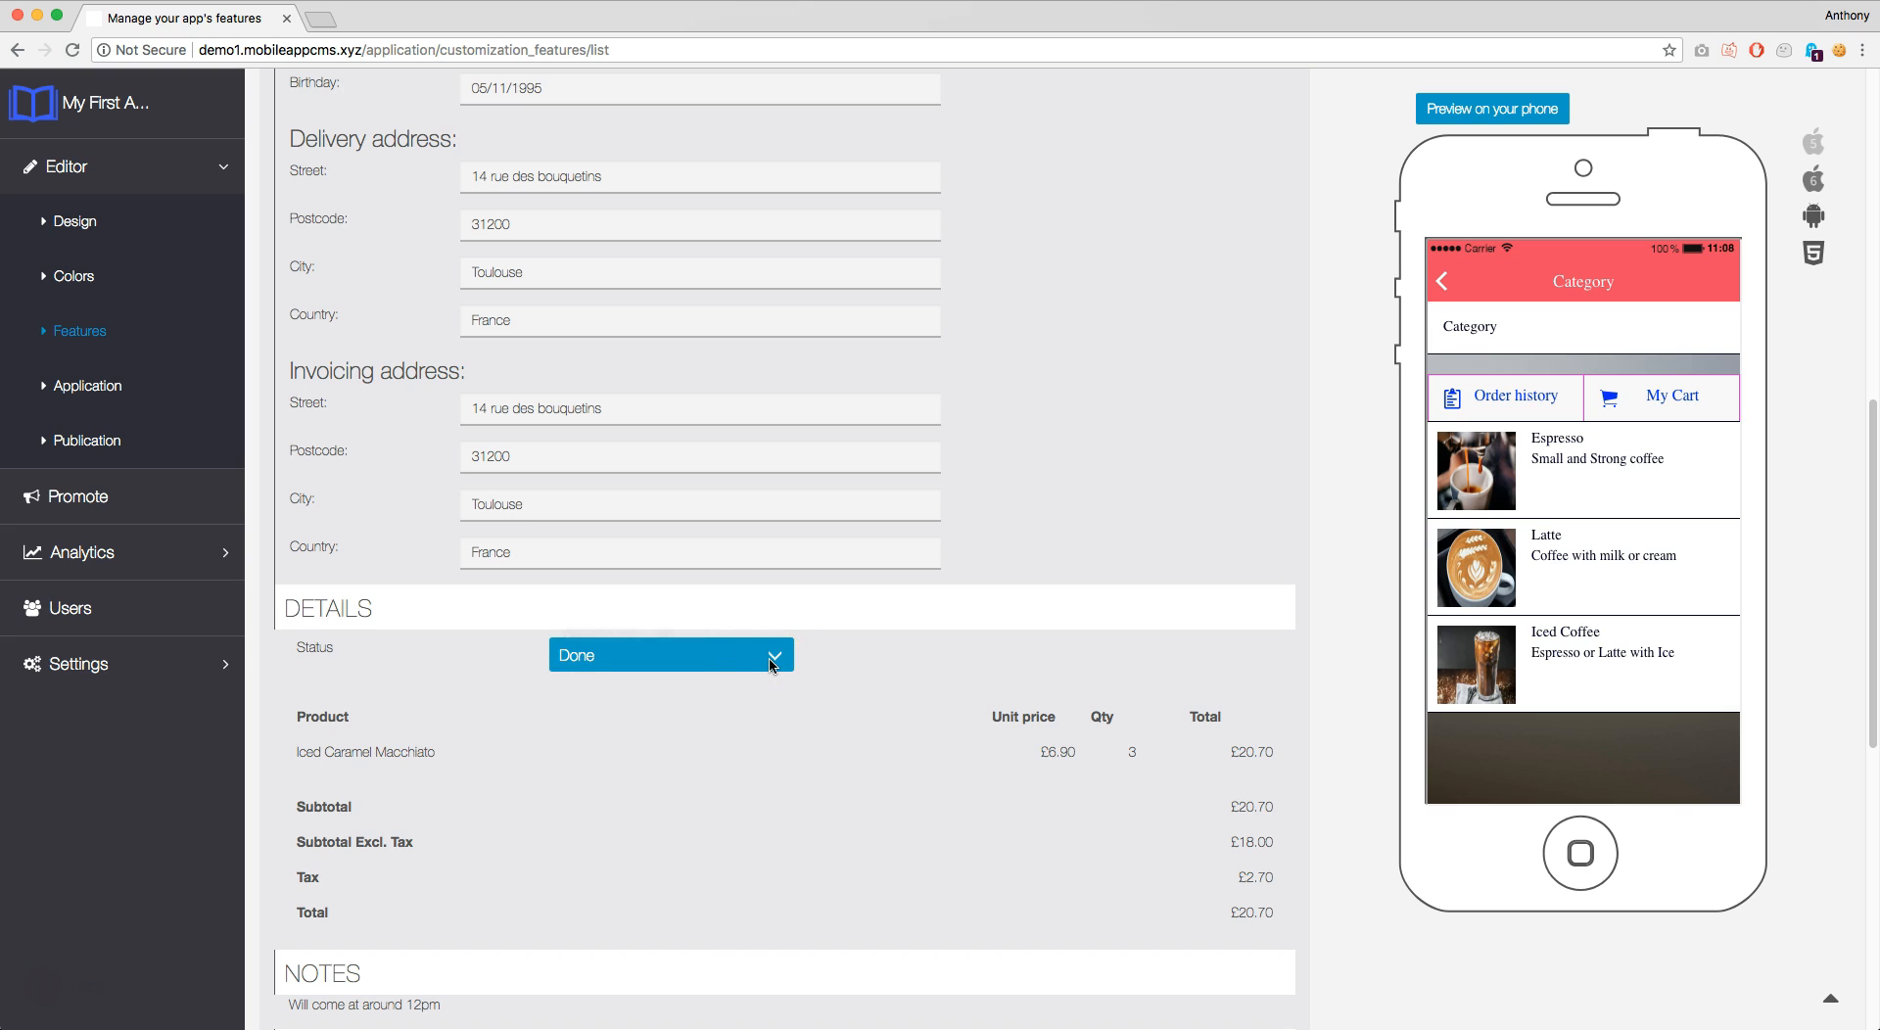
scroll(772, 664, "down", 3)
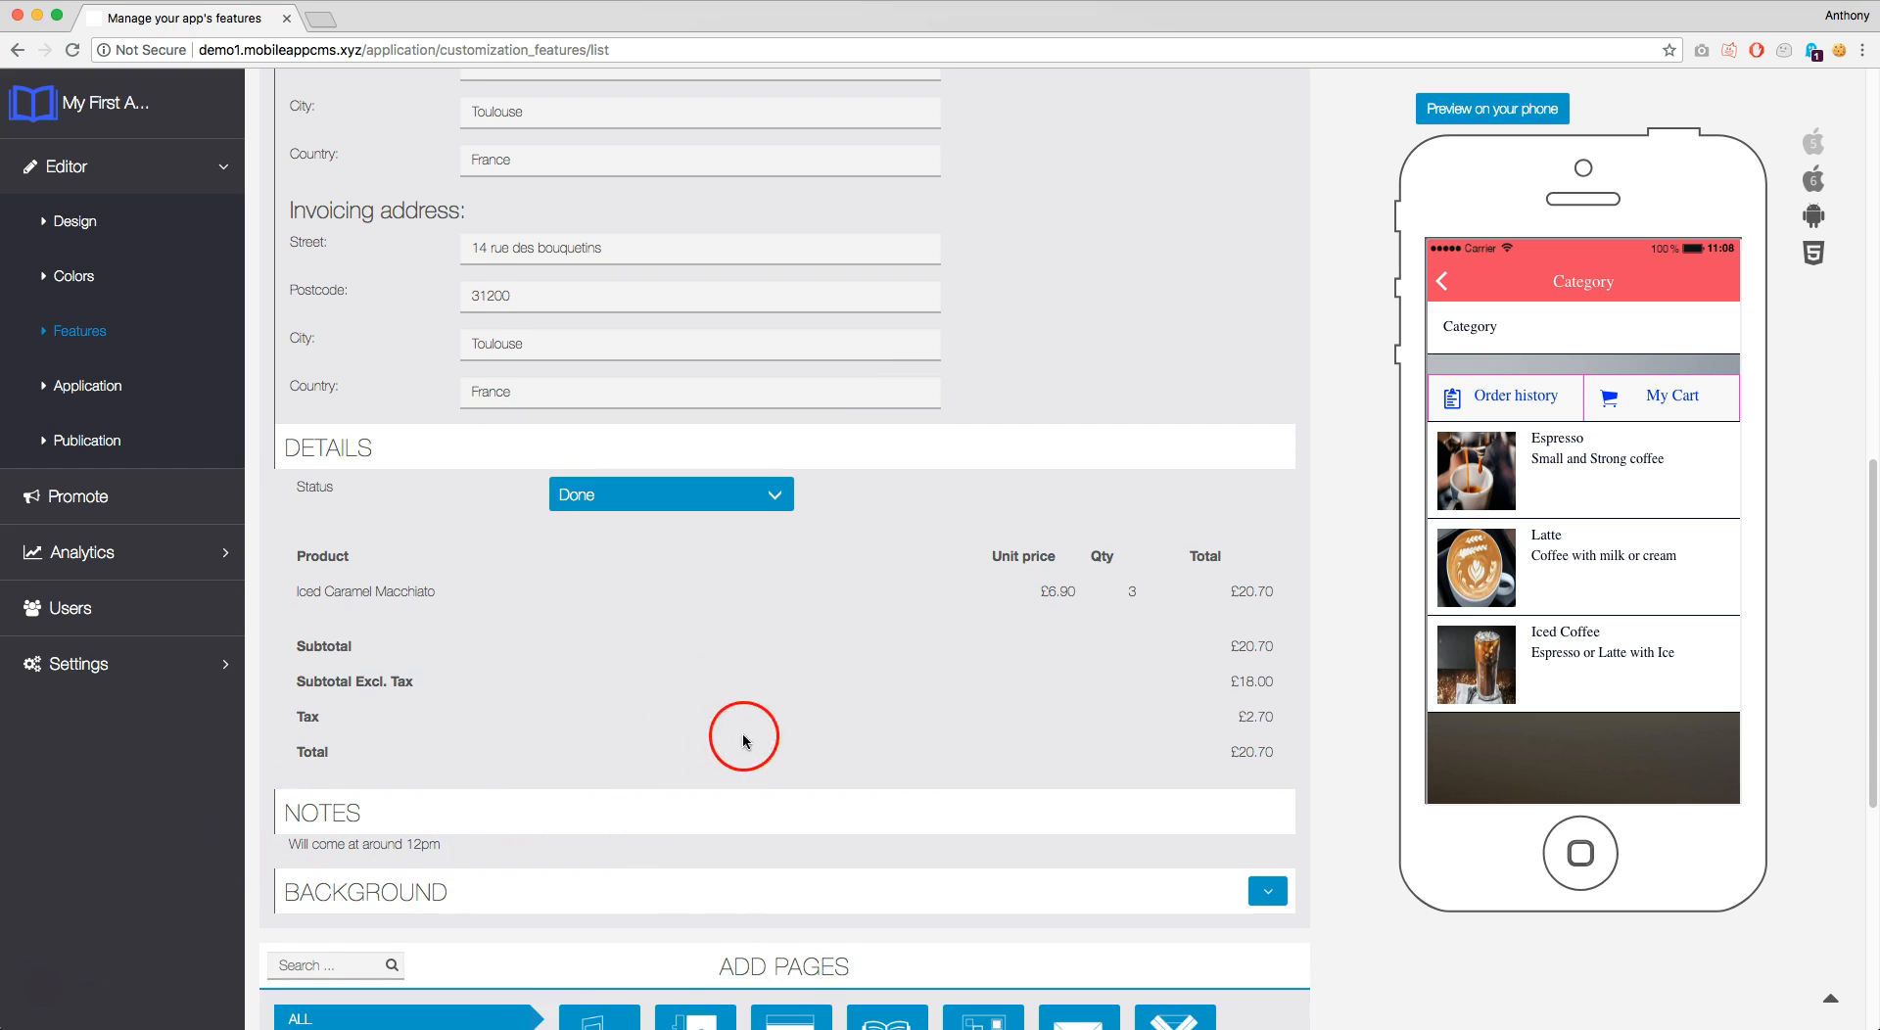
scroll(1038, 666, "up", 5)
scroll(1065, 653, "up", 5)
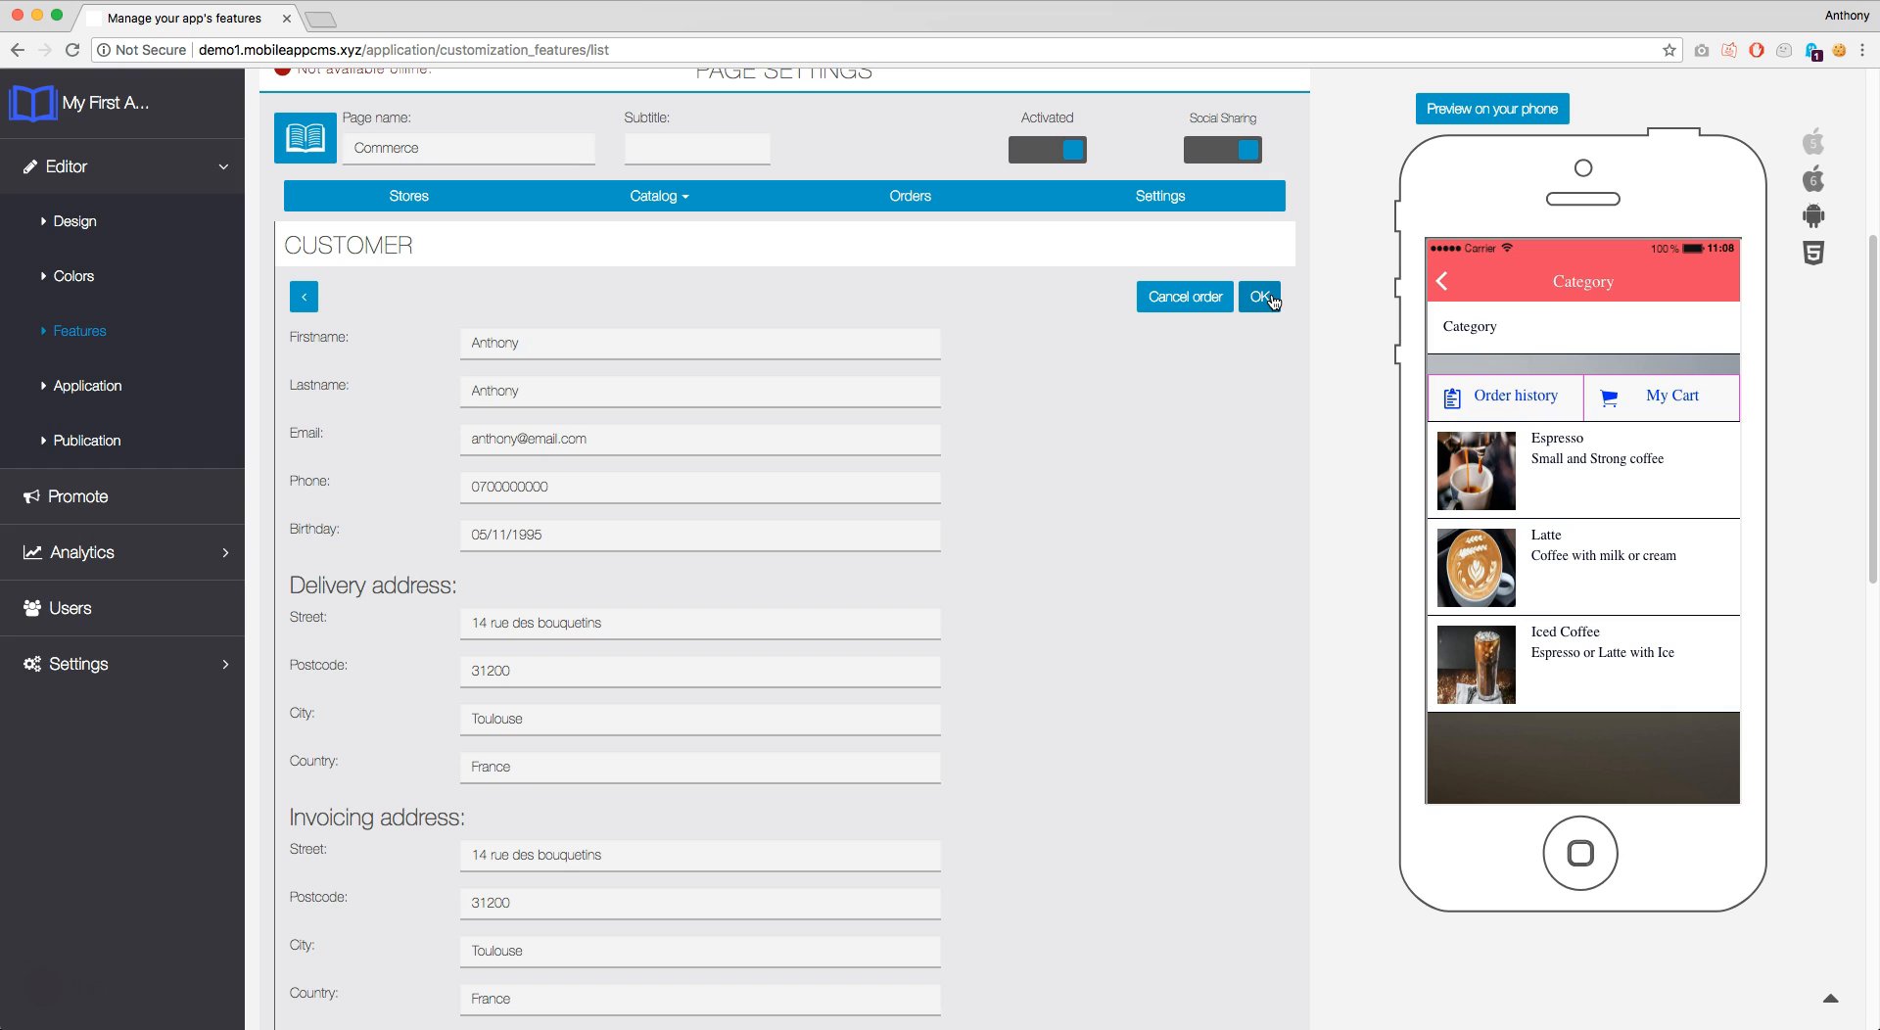
Save the order with its new Done status
left_click(1271, 300)
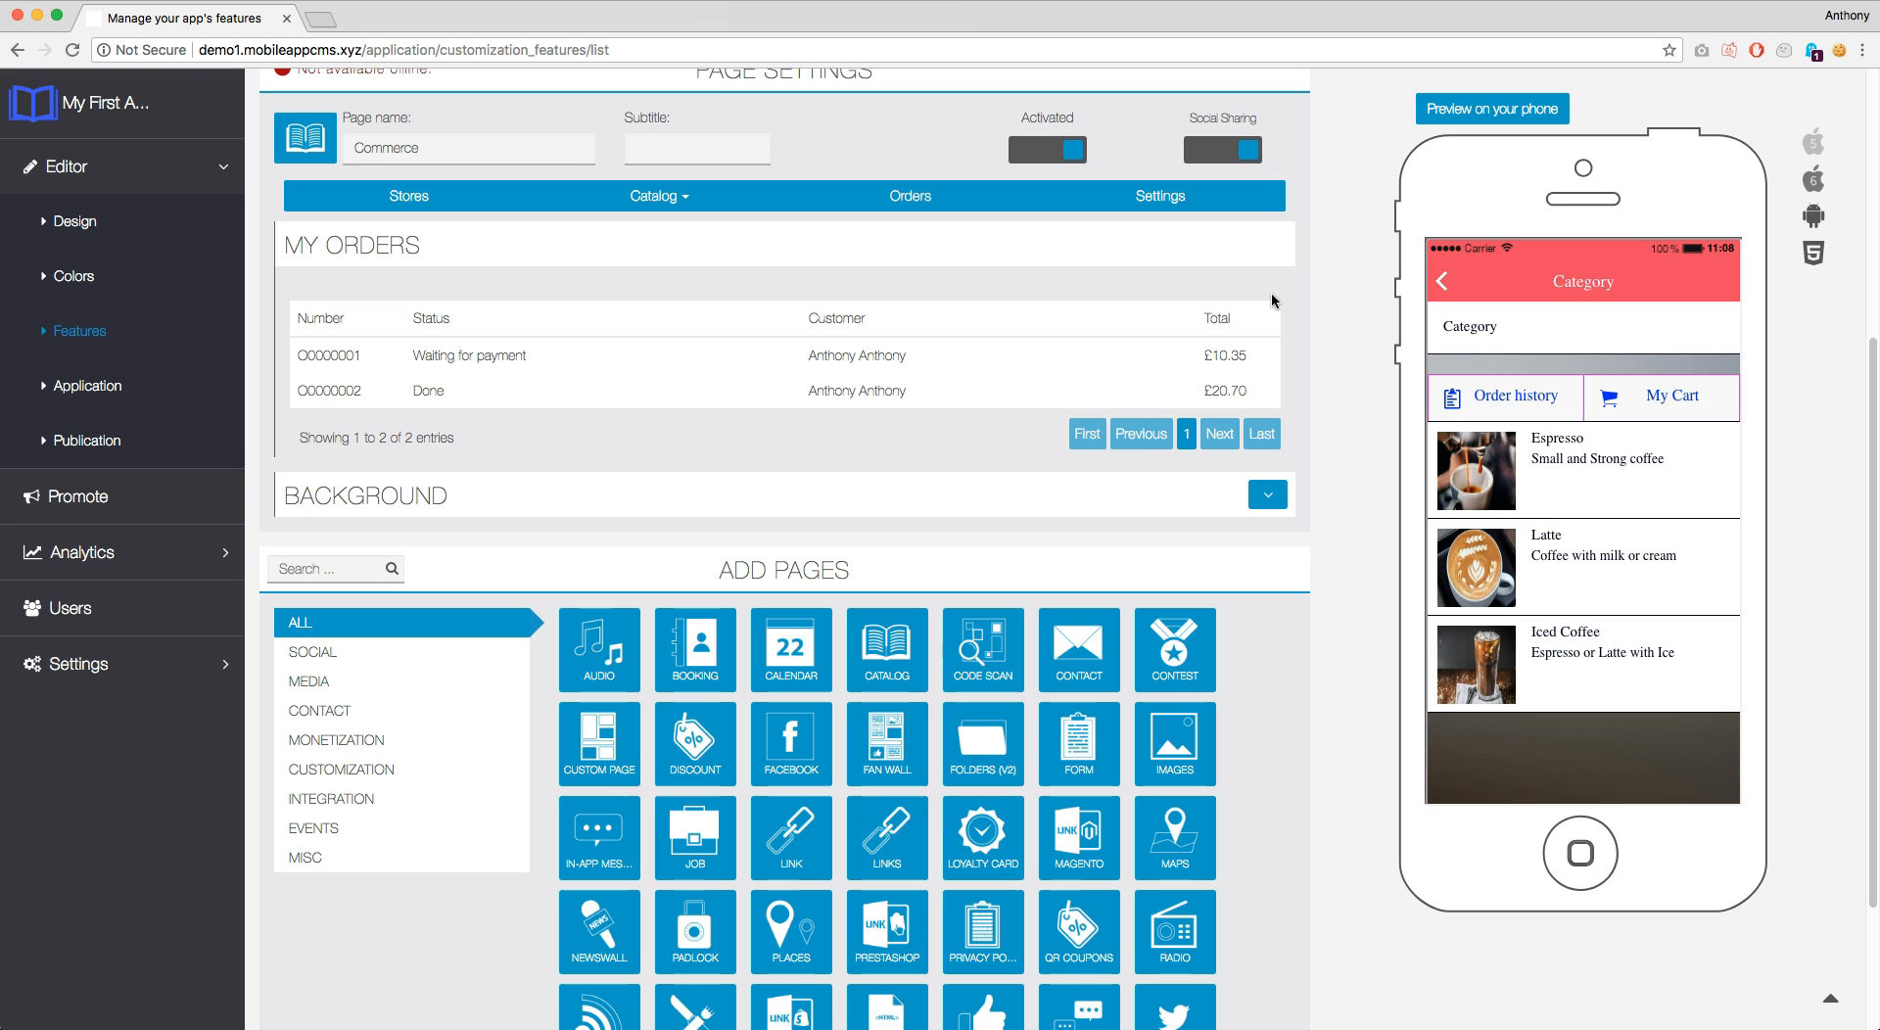
Bring up the Commerce page's Settings
left_click(1182, 199)
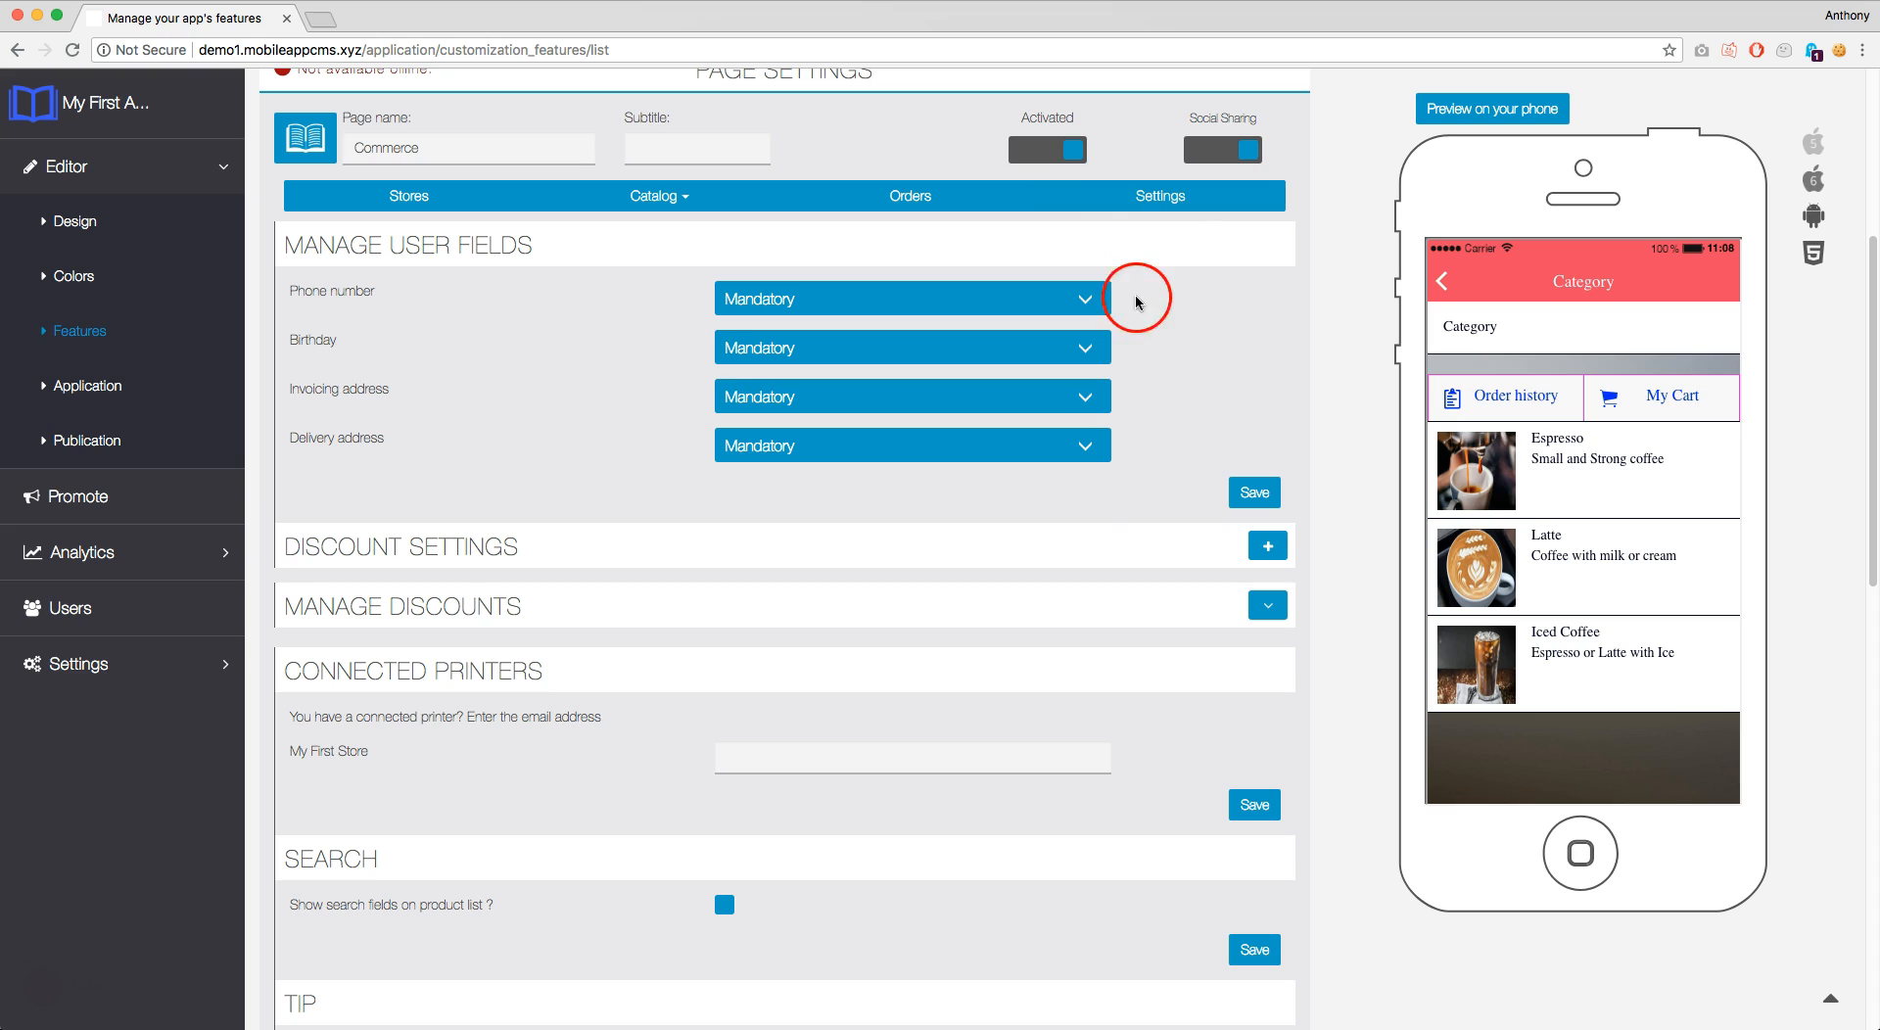
Set the Birthday user field to Optional and save the user field settings
left_click(1089, 351)
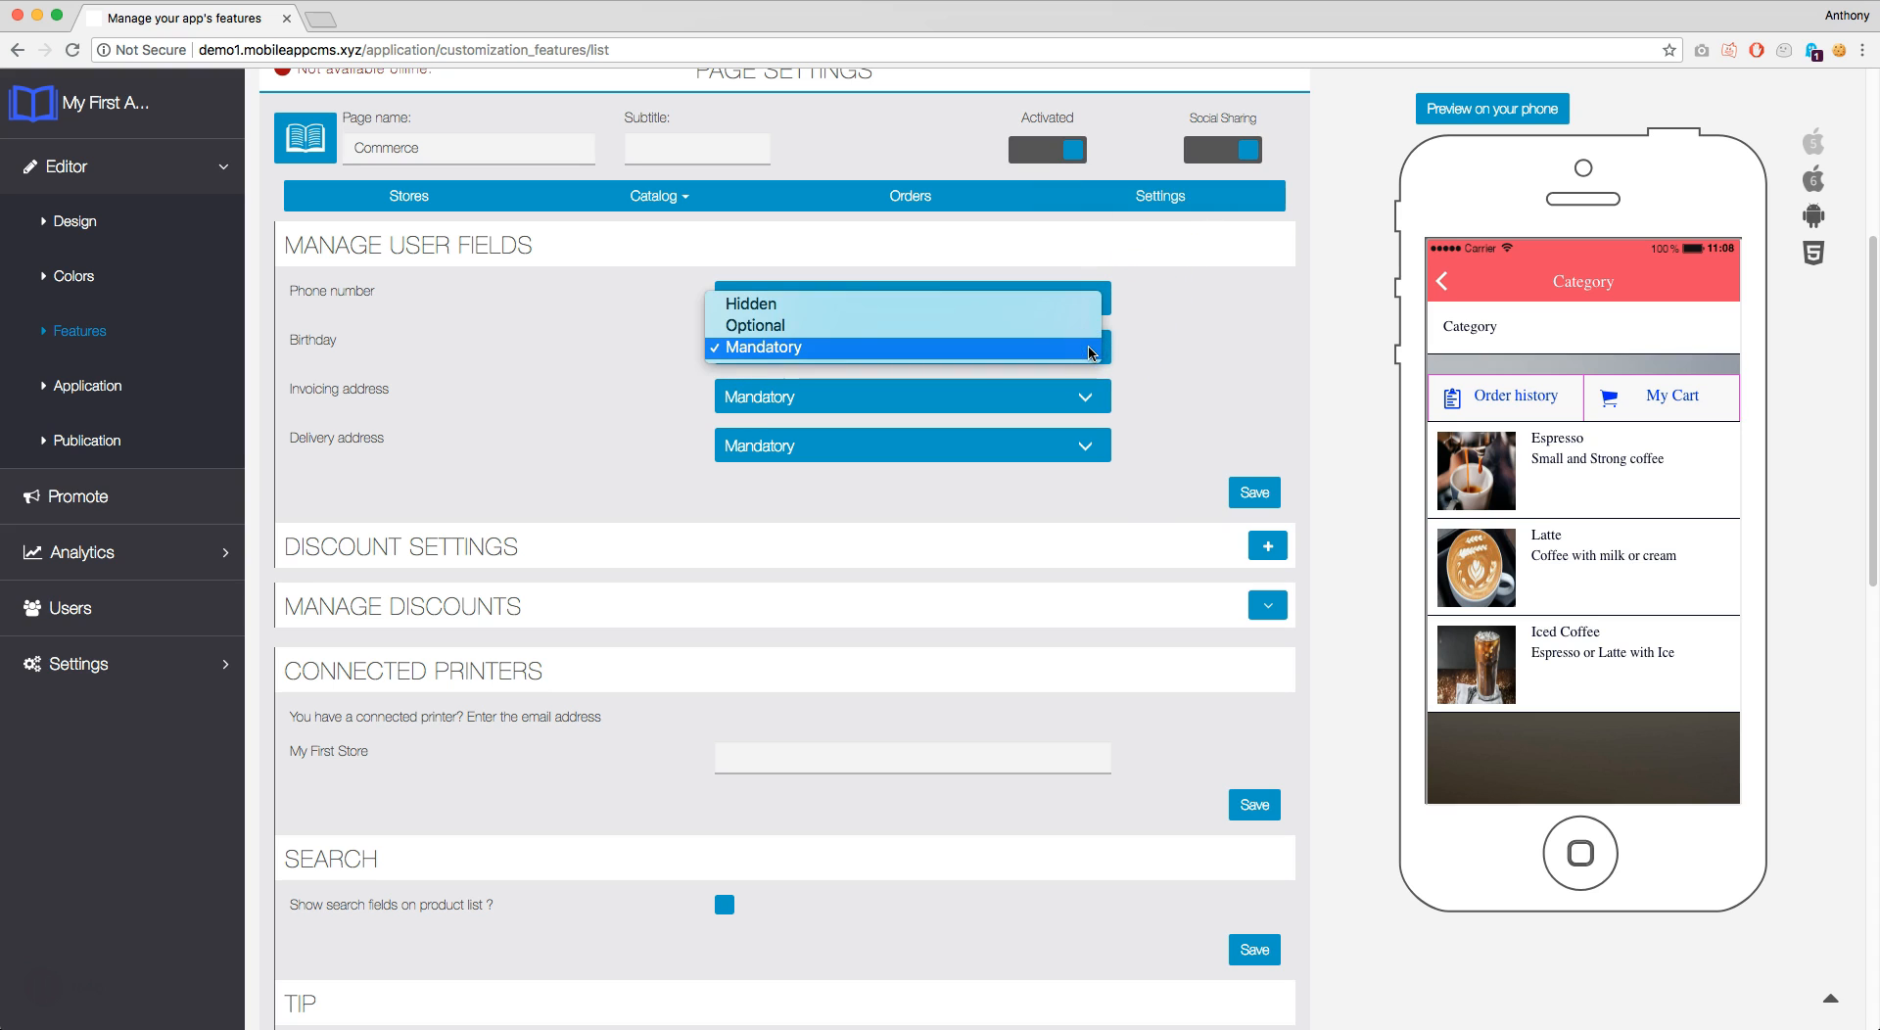
left_click(1057, 327)
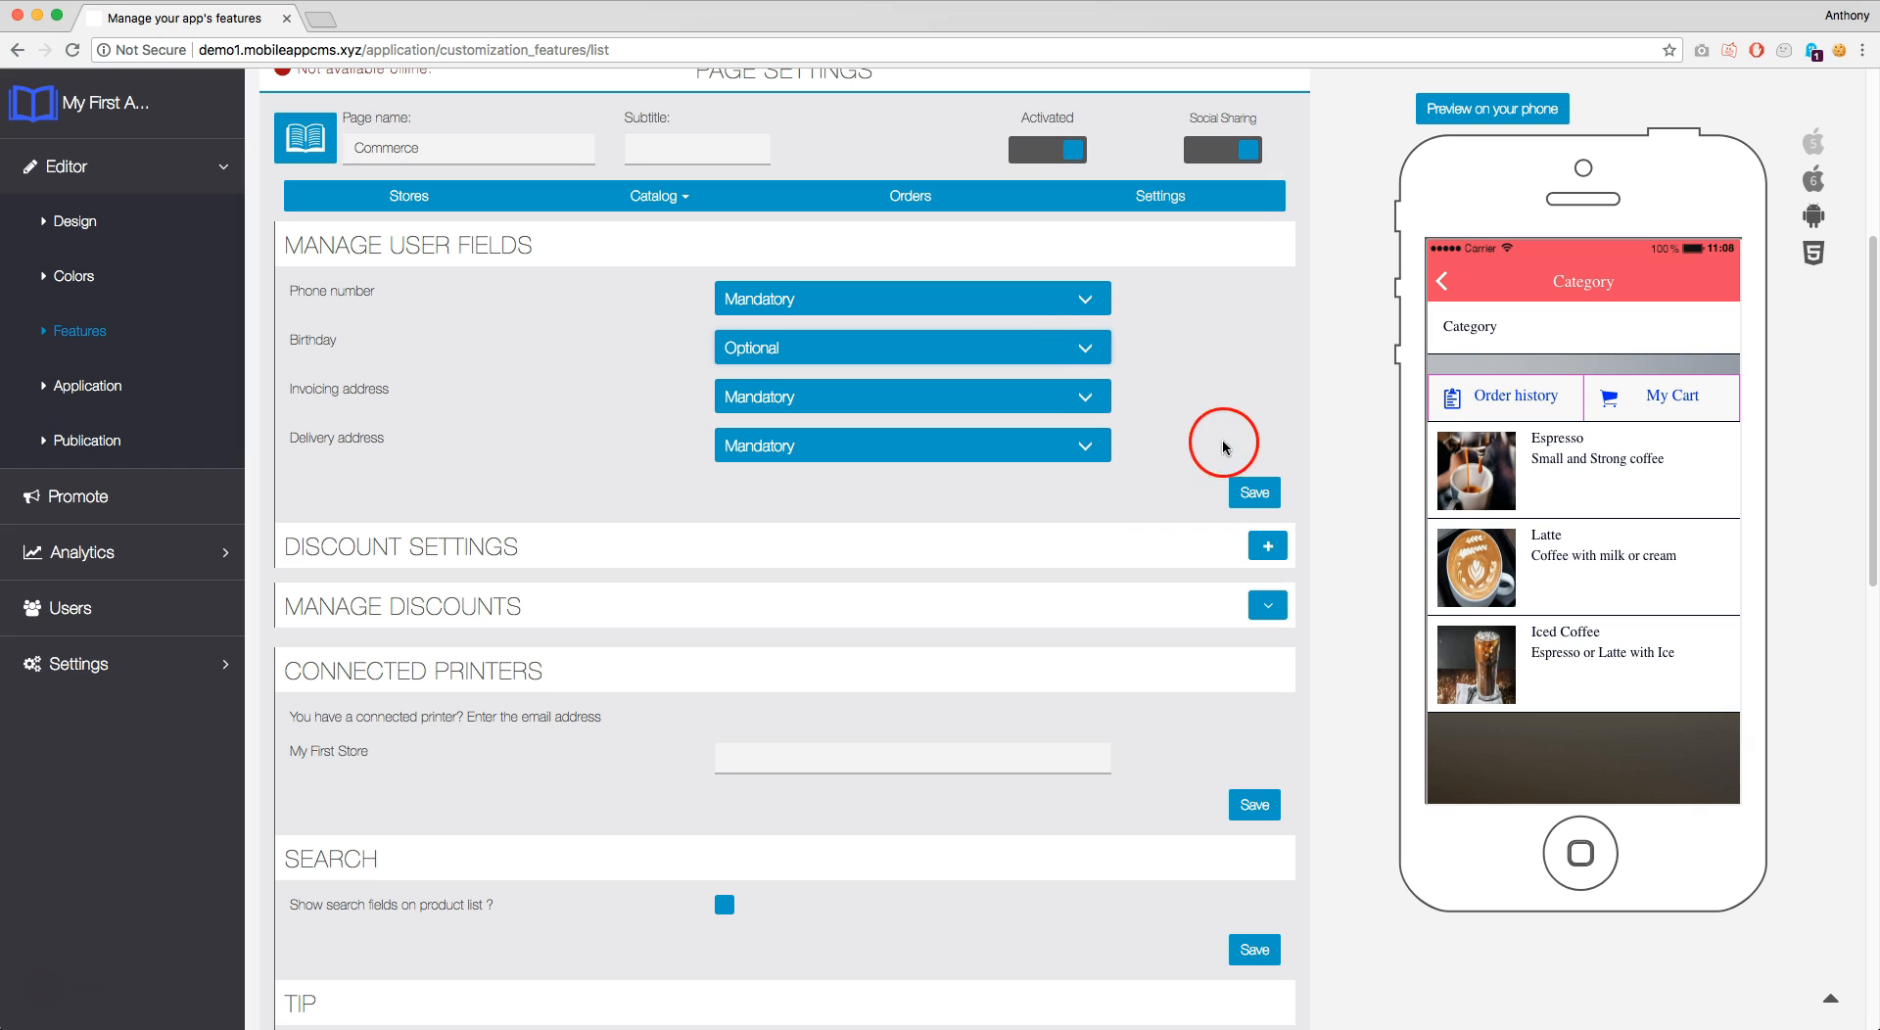
left_click(1243, 497)
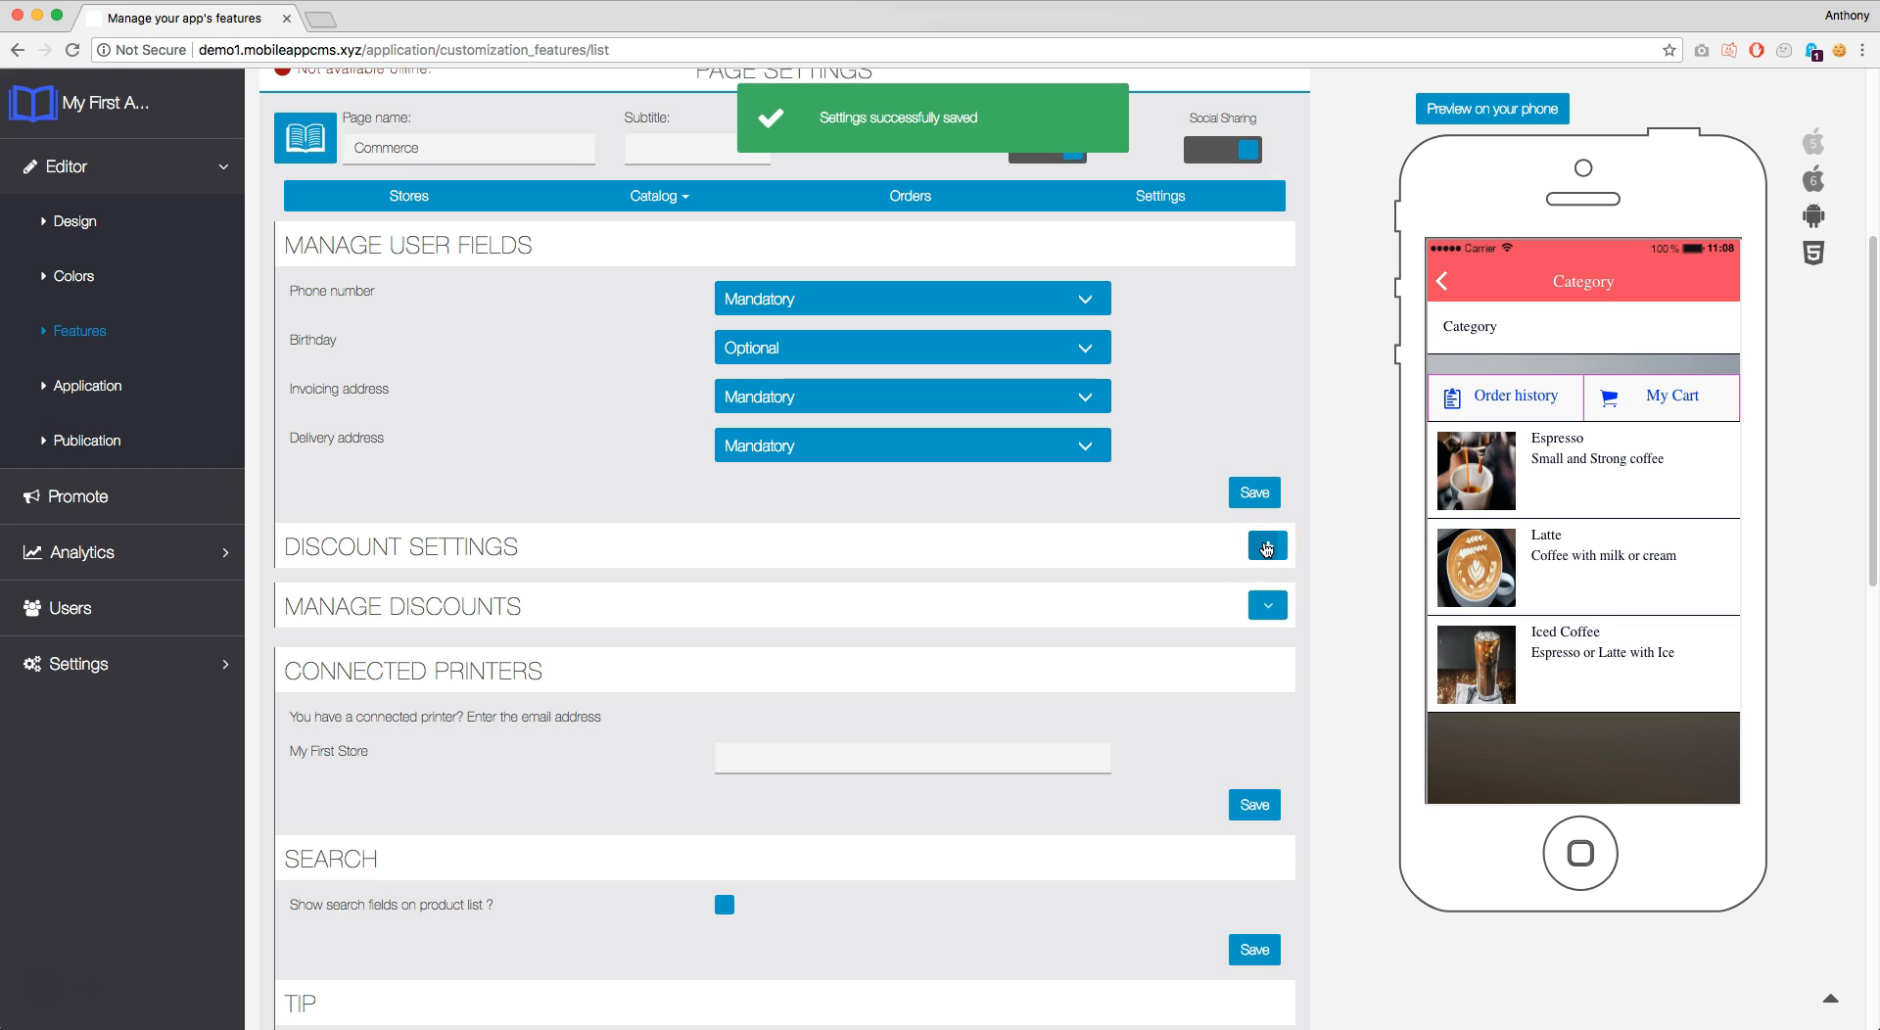
Create a new enabled discount labelled '10% off First Visit' with code 10%FV
left_click(1266, 547)
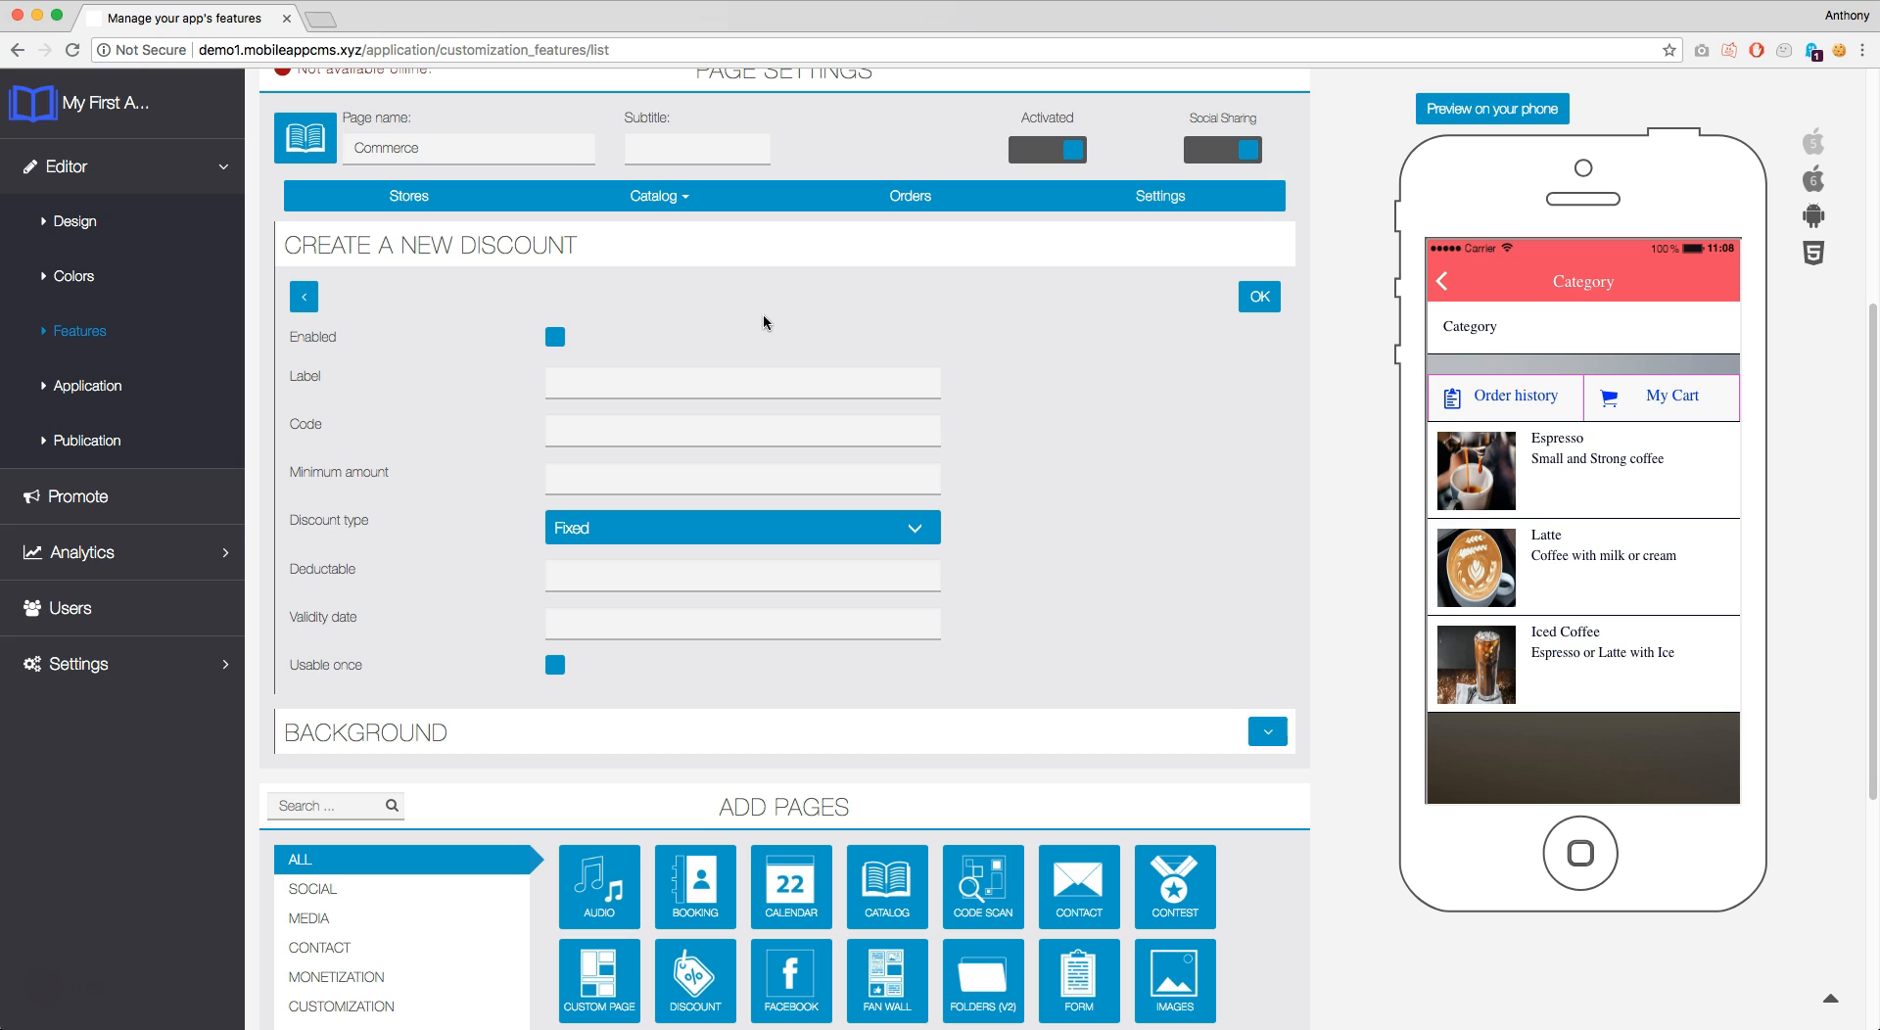
left_click(555, 337)
left_click(589, 378)
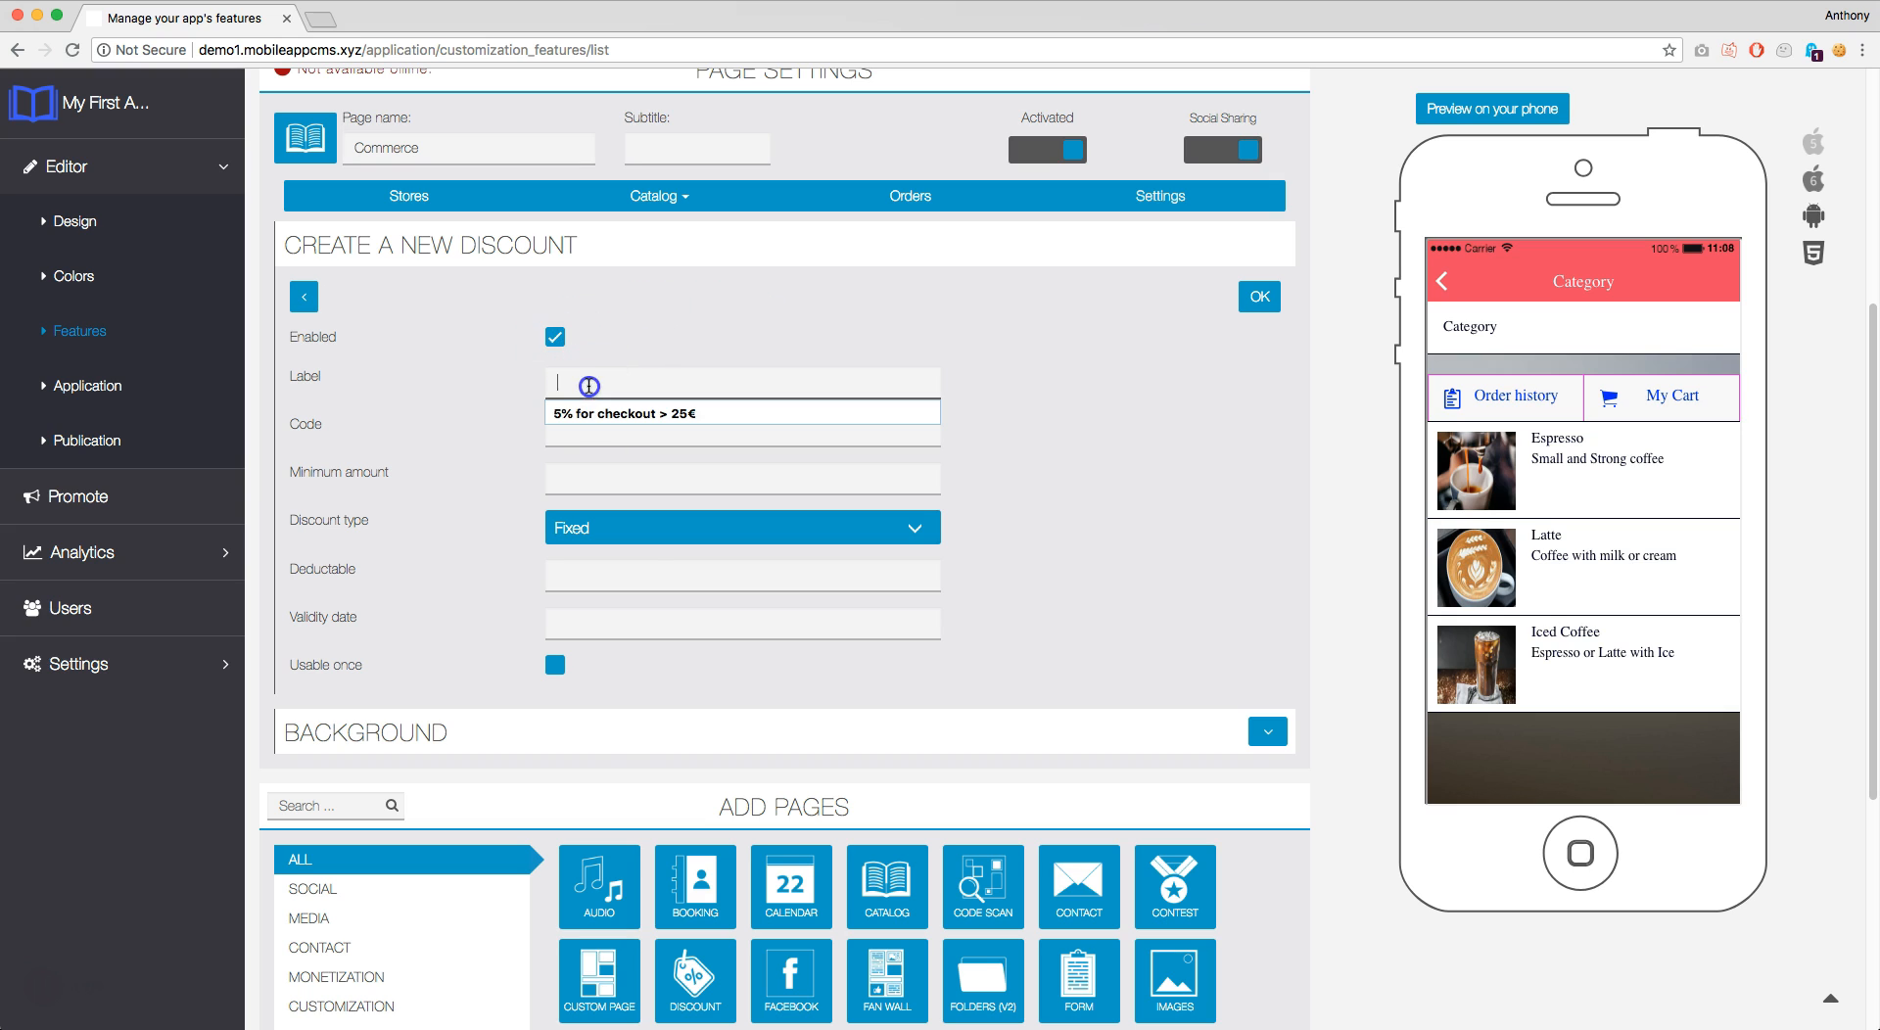
type("10%")
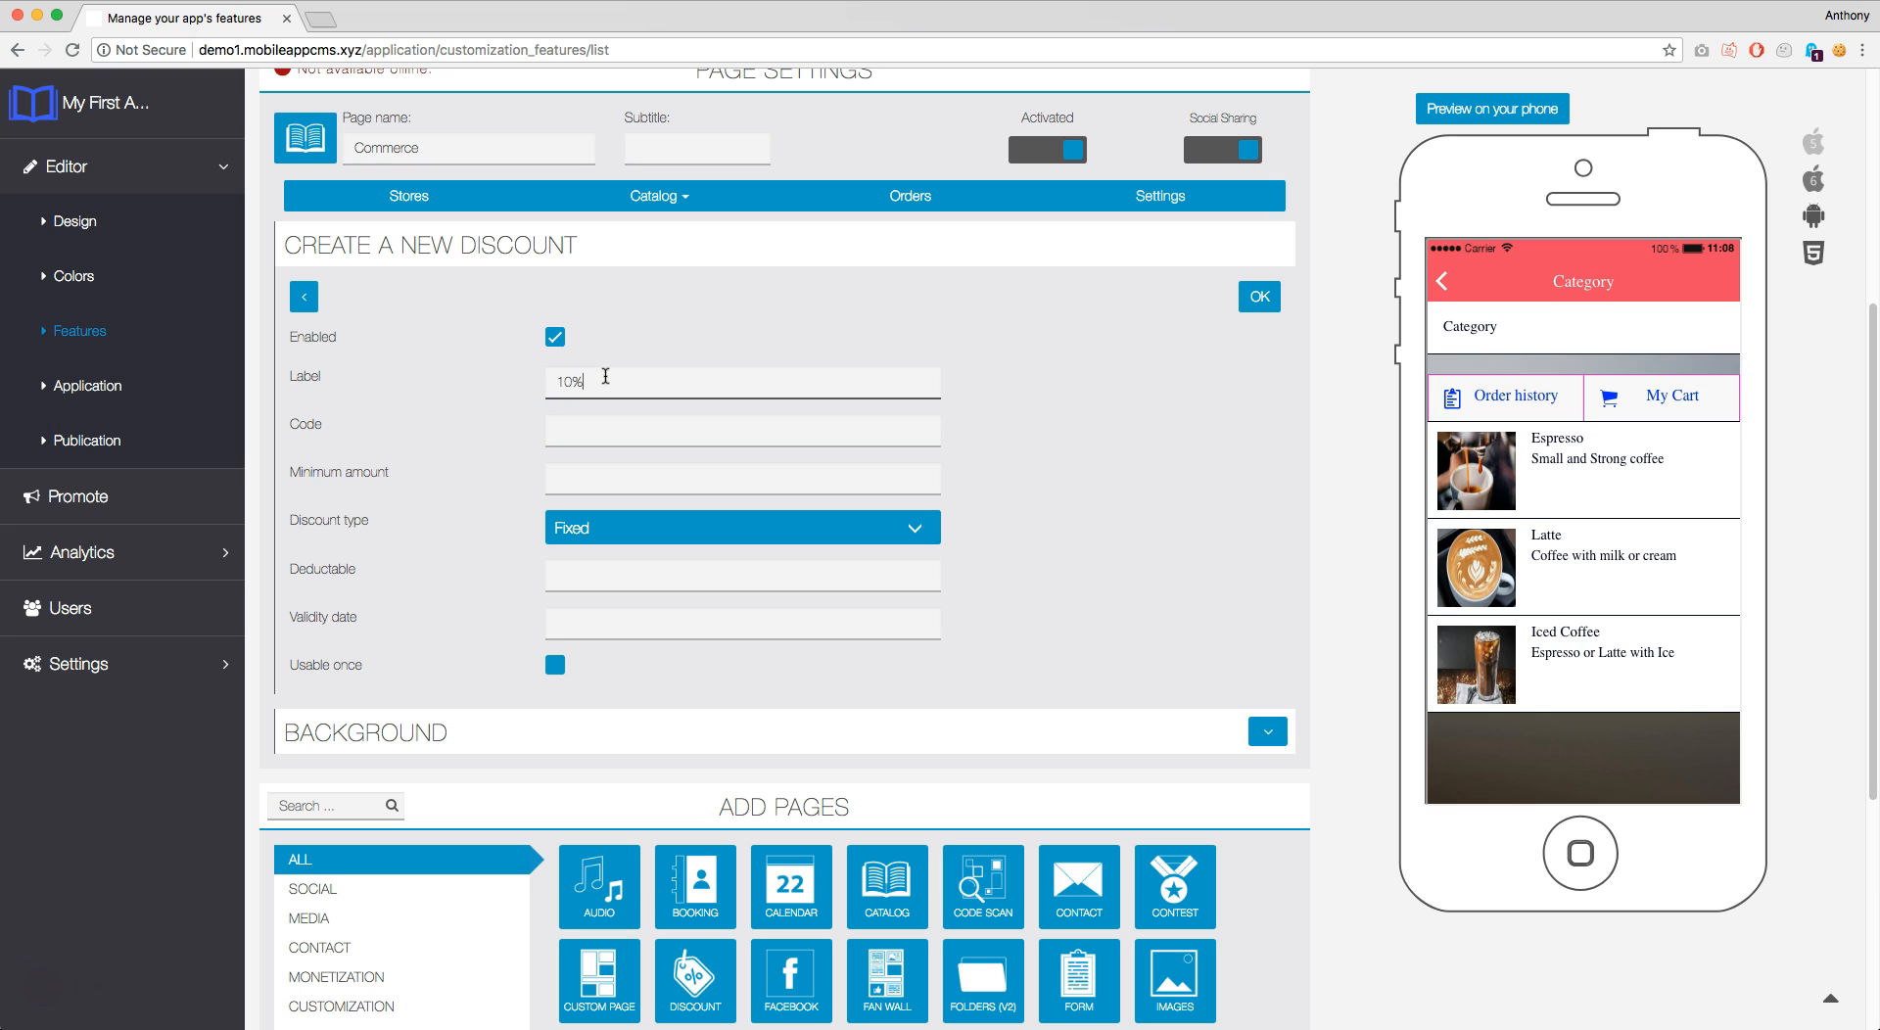
type(" off First Visit")
key("Tab")
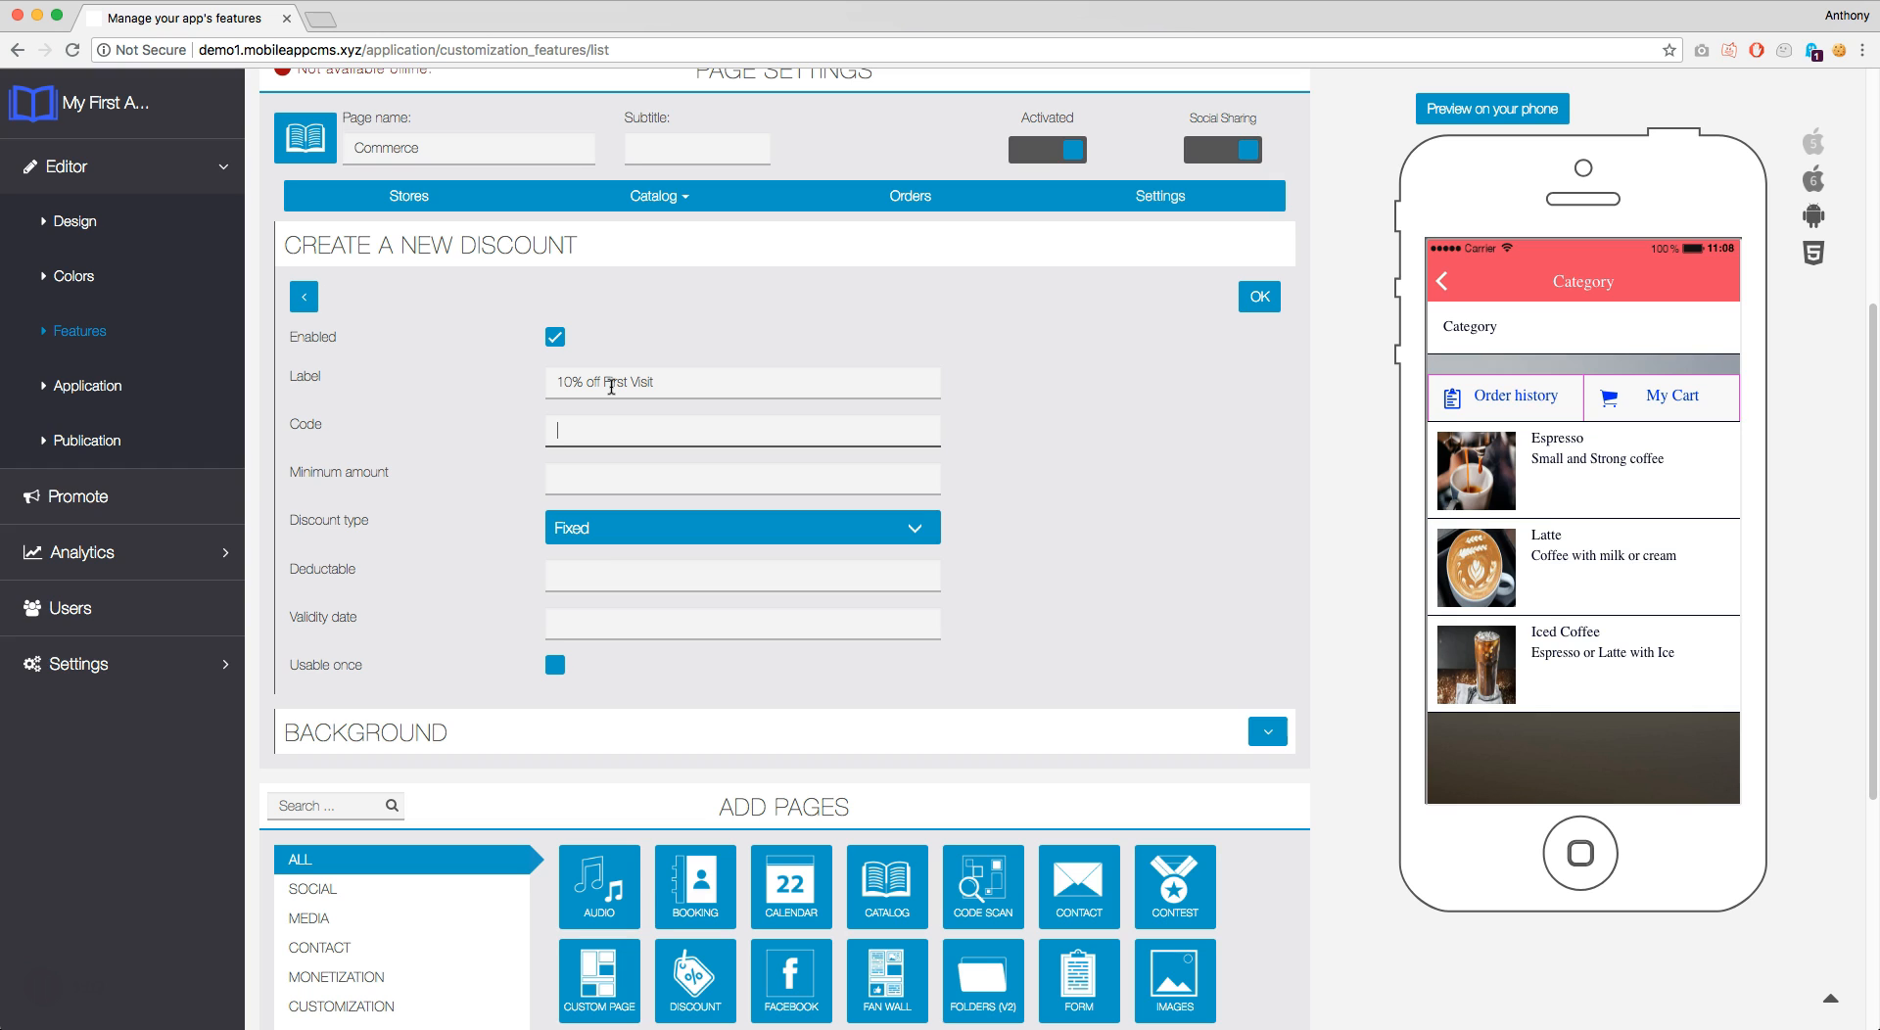
type("10%FV")
Give the discount minimum amount 0, Percentage type and deductible value 10
left_click(645, 476)
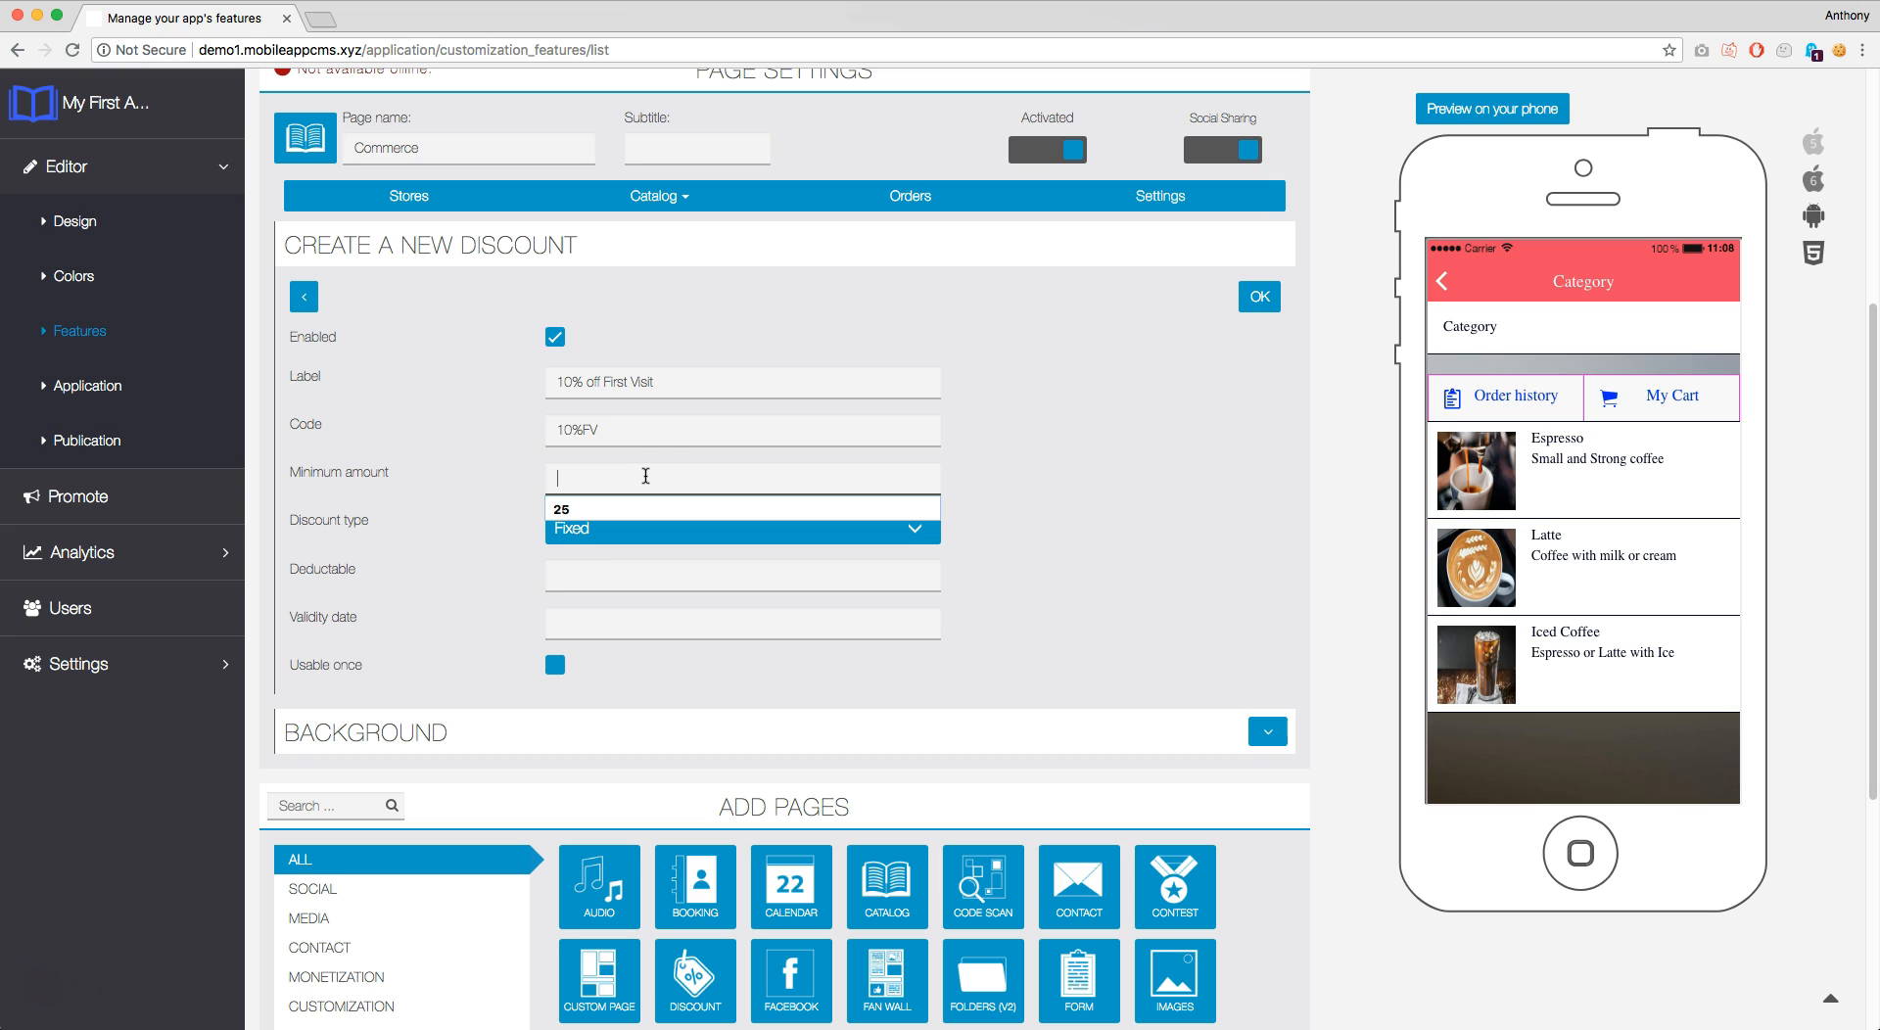
left_click(672, 464)
type("0")
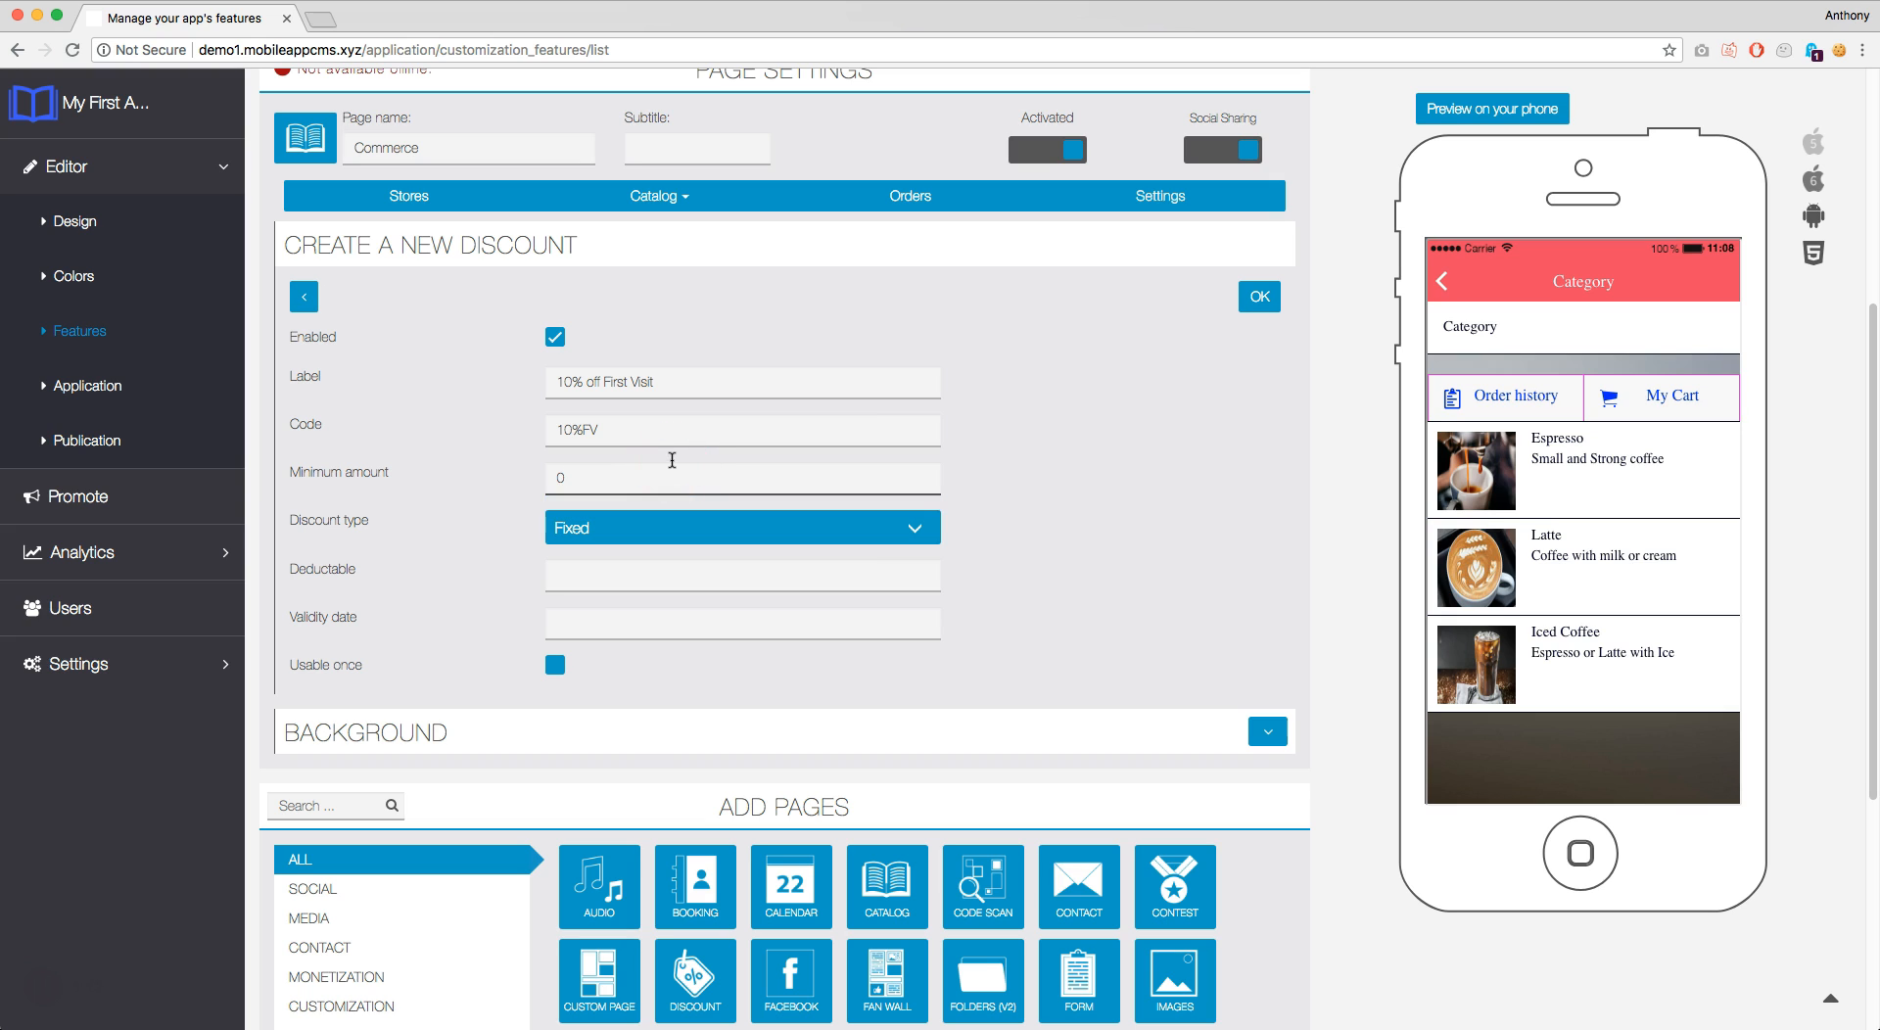
left_click(674, 517)
left_click(659, 544)
left_click(656, 570)
type("10")
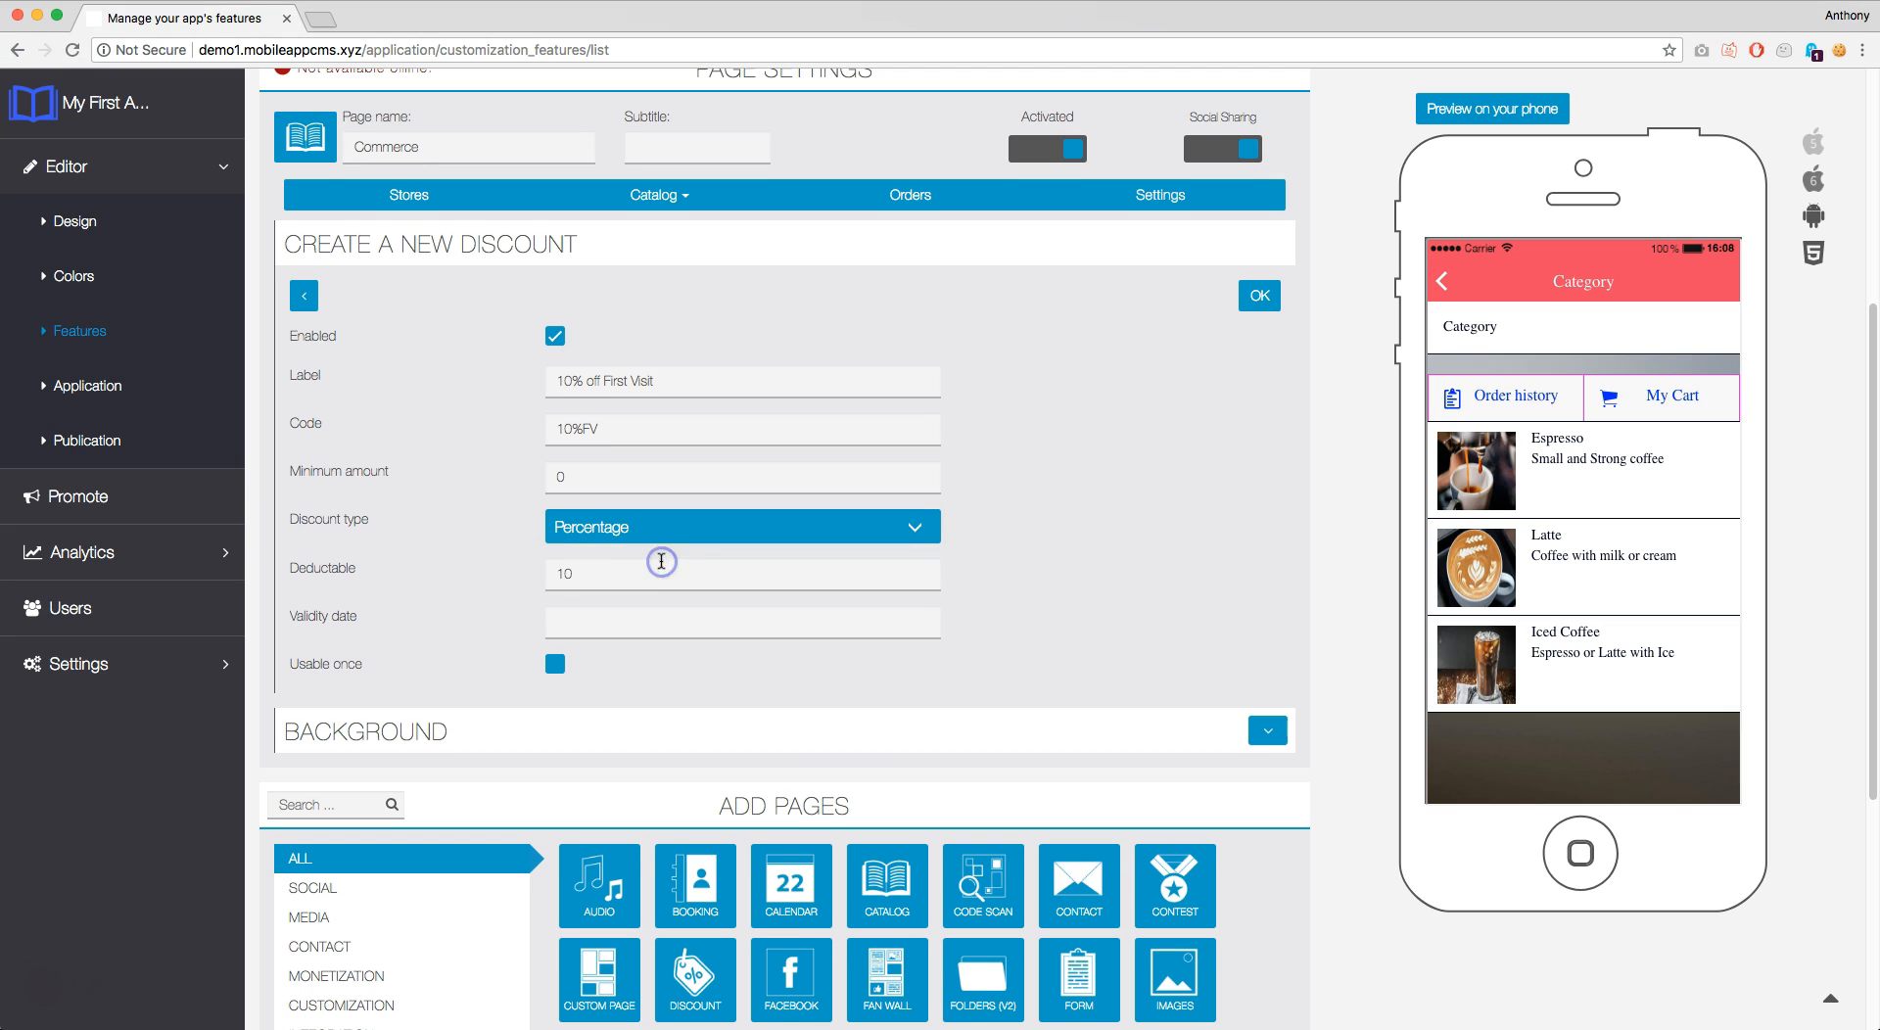
Make the discount valid until 05/10/2018, usable once, and save it
left_click(681, 623)
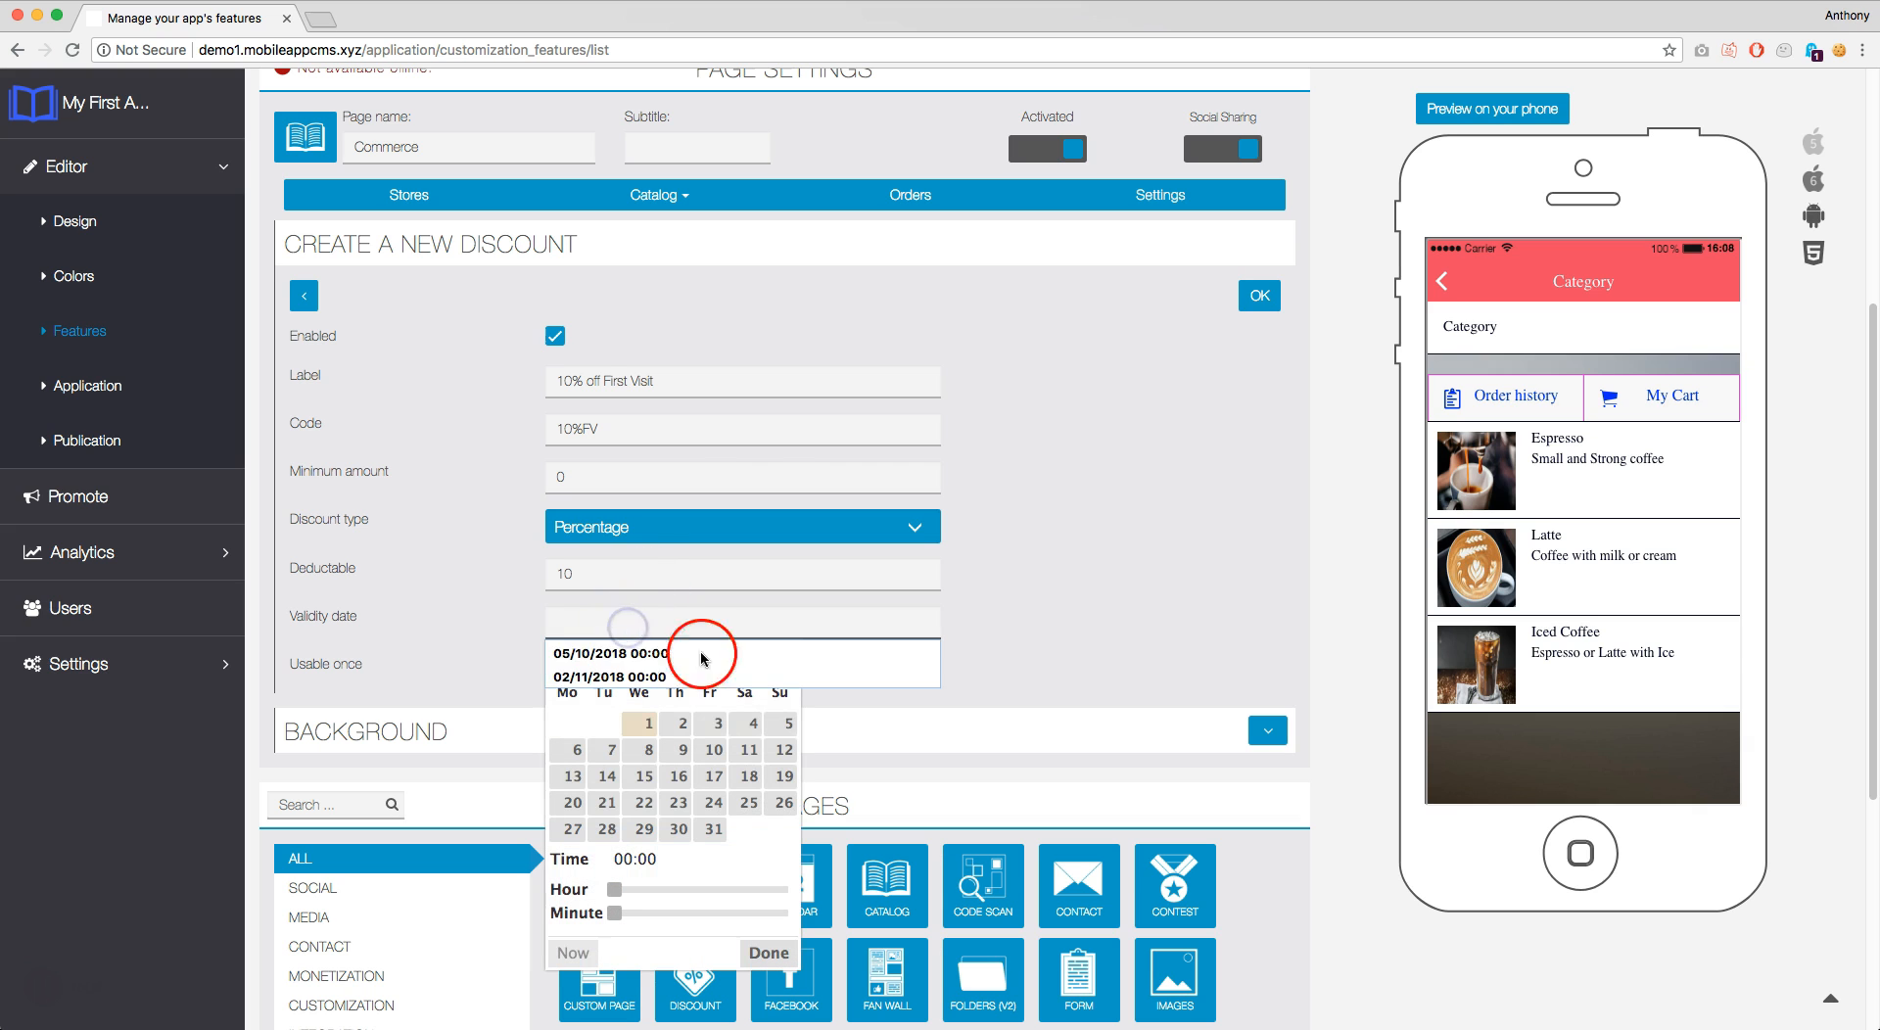
left_click(727, 694)
left_click(783, 658)
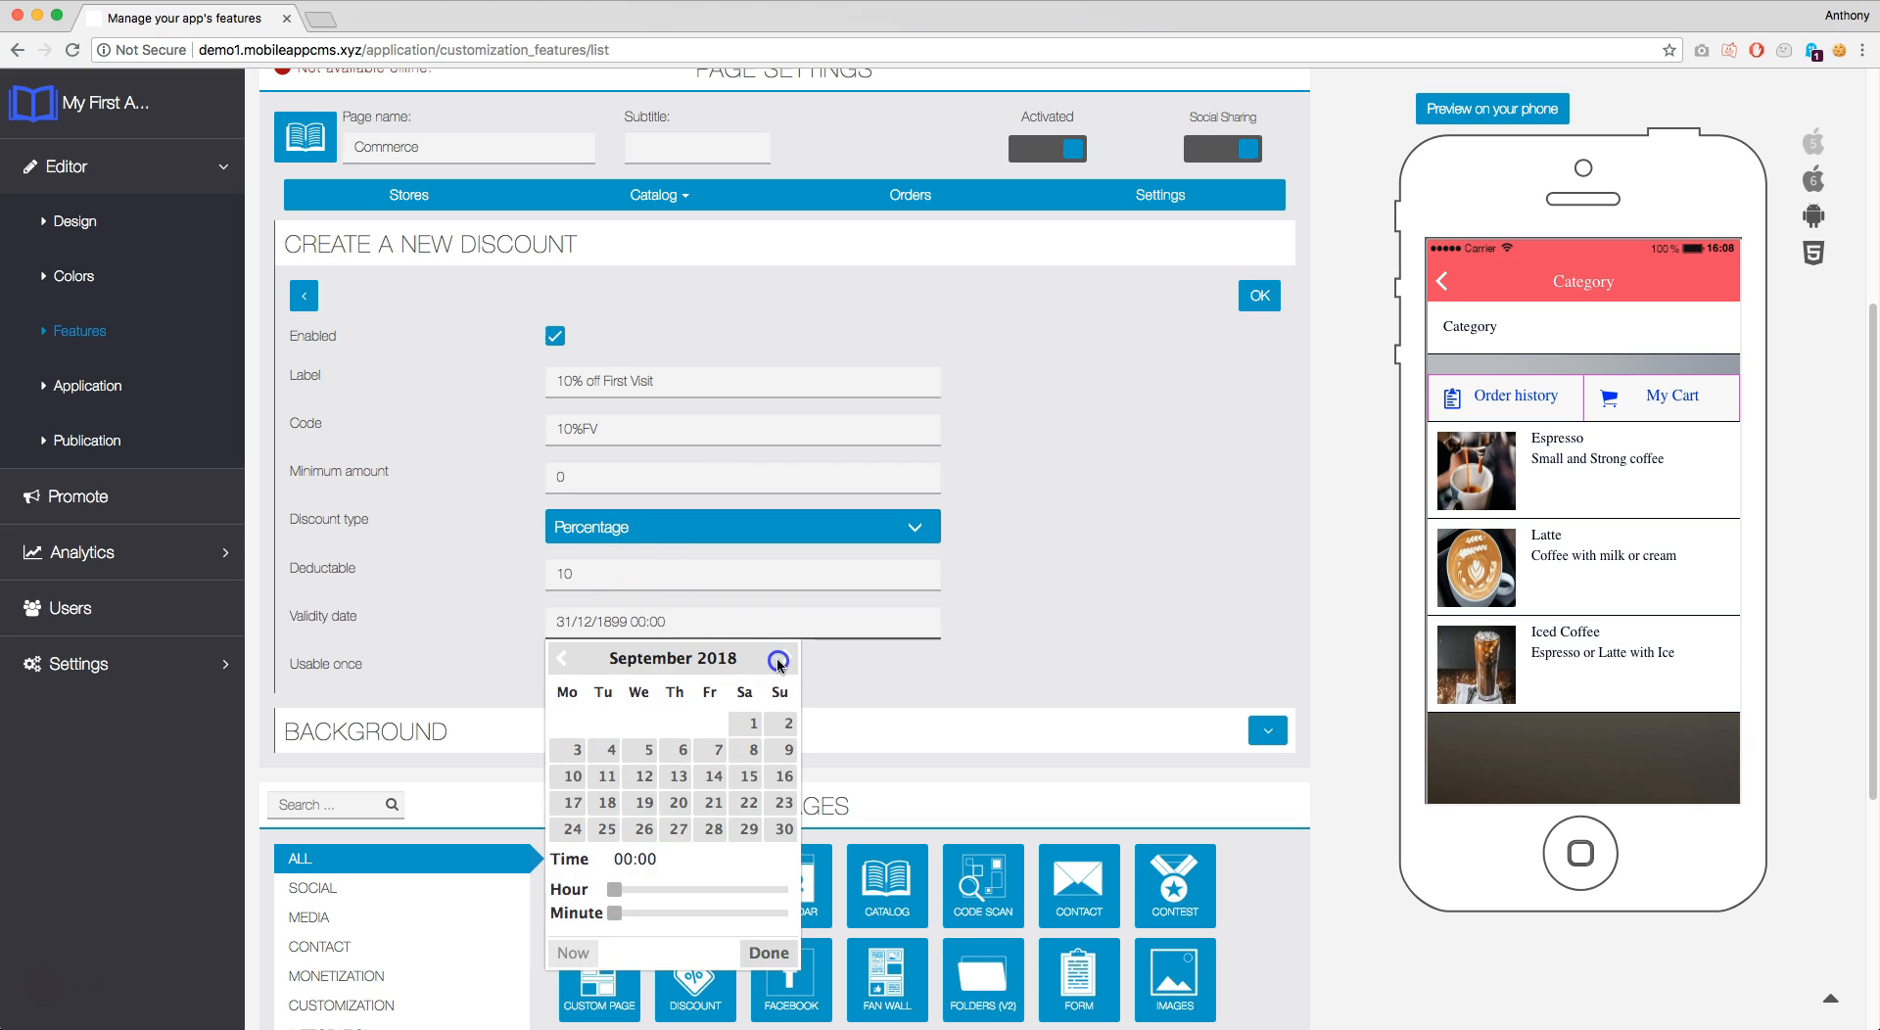
left_click(784, 658)
left_click(715, 722)
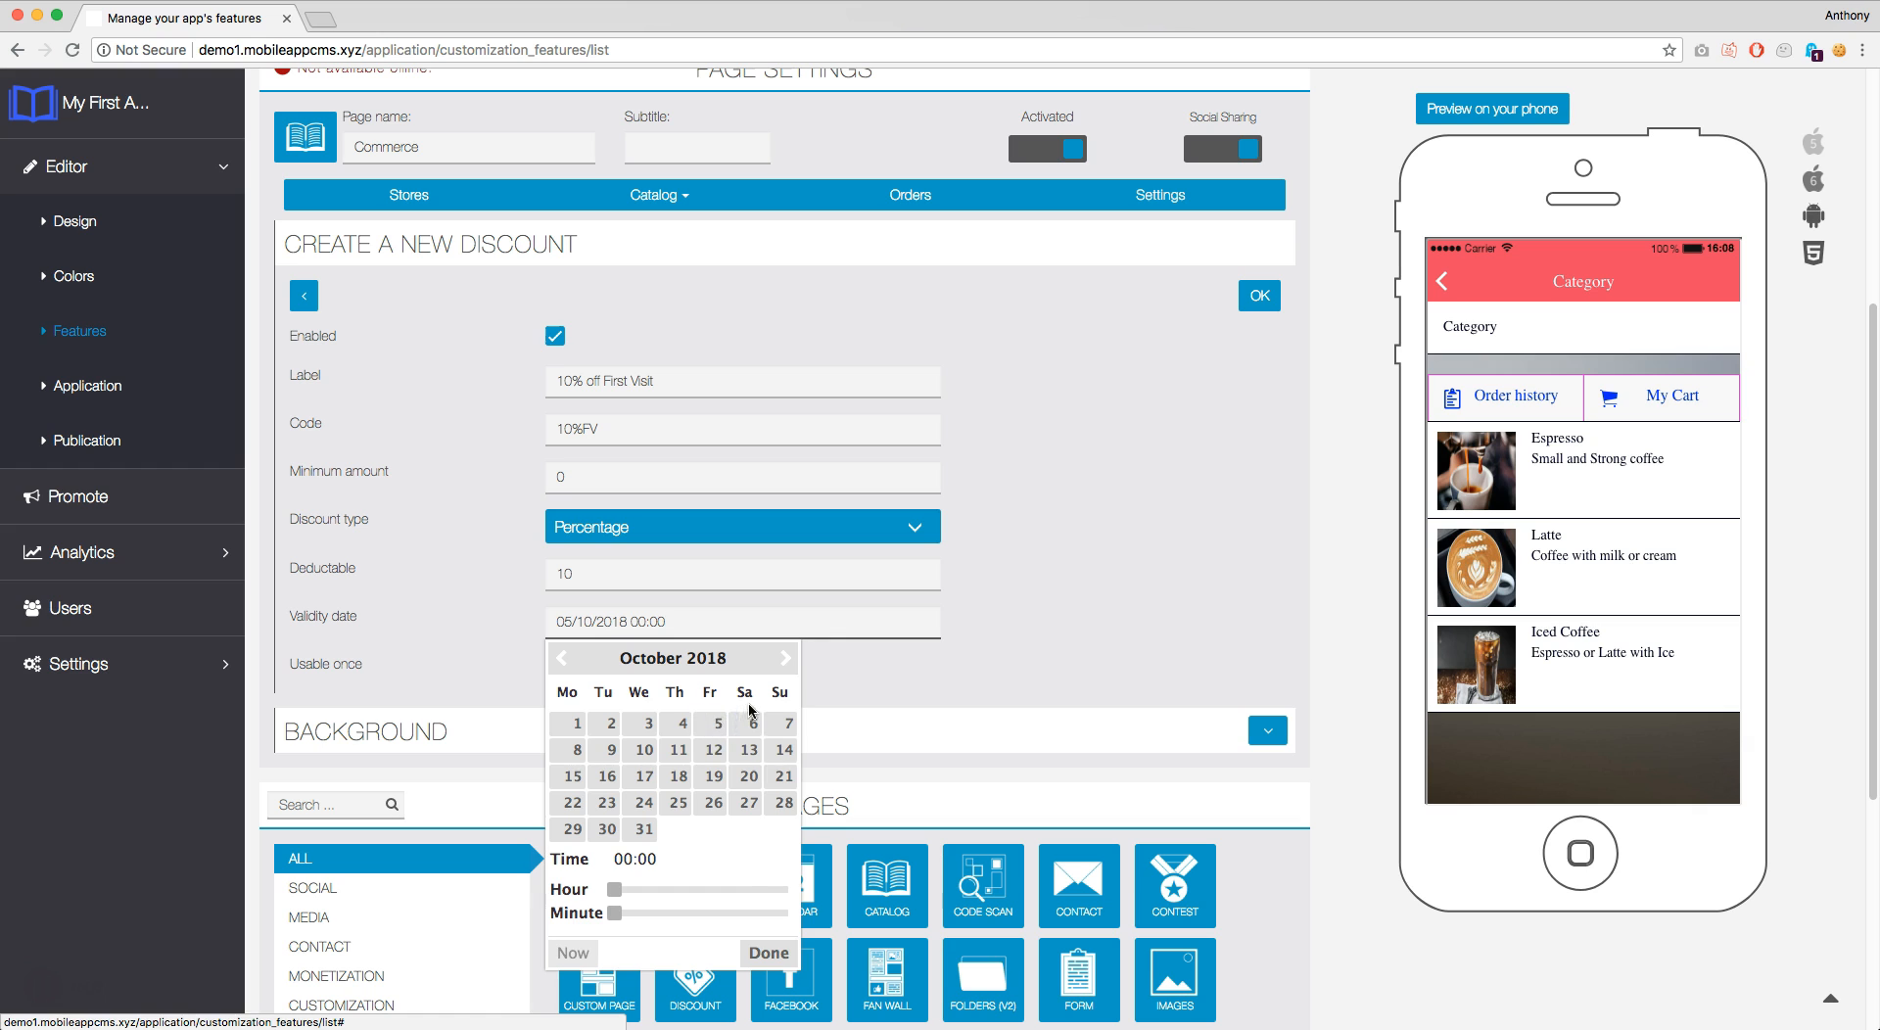
left_click(791, 956)
left_click(556, 667)
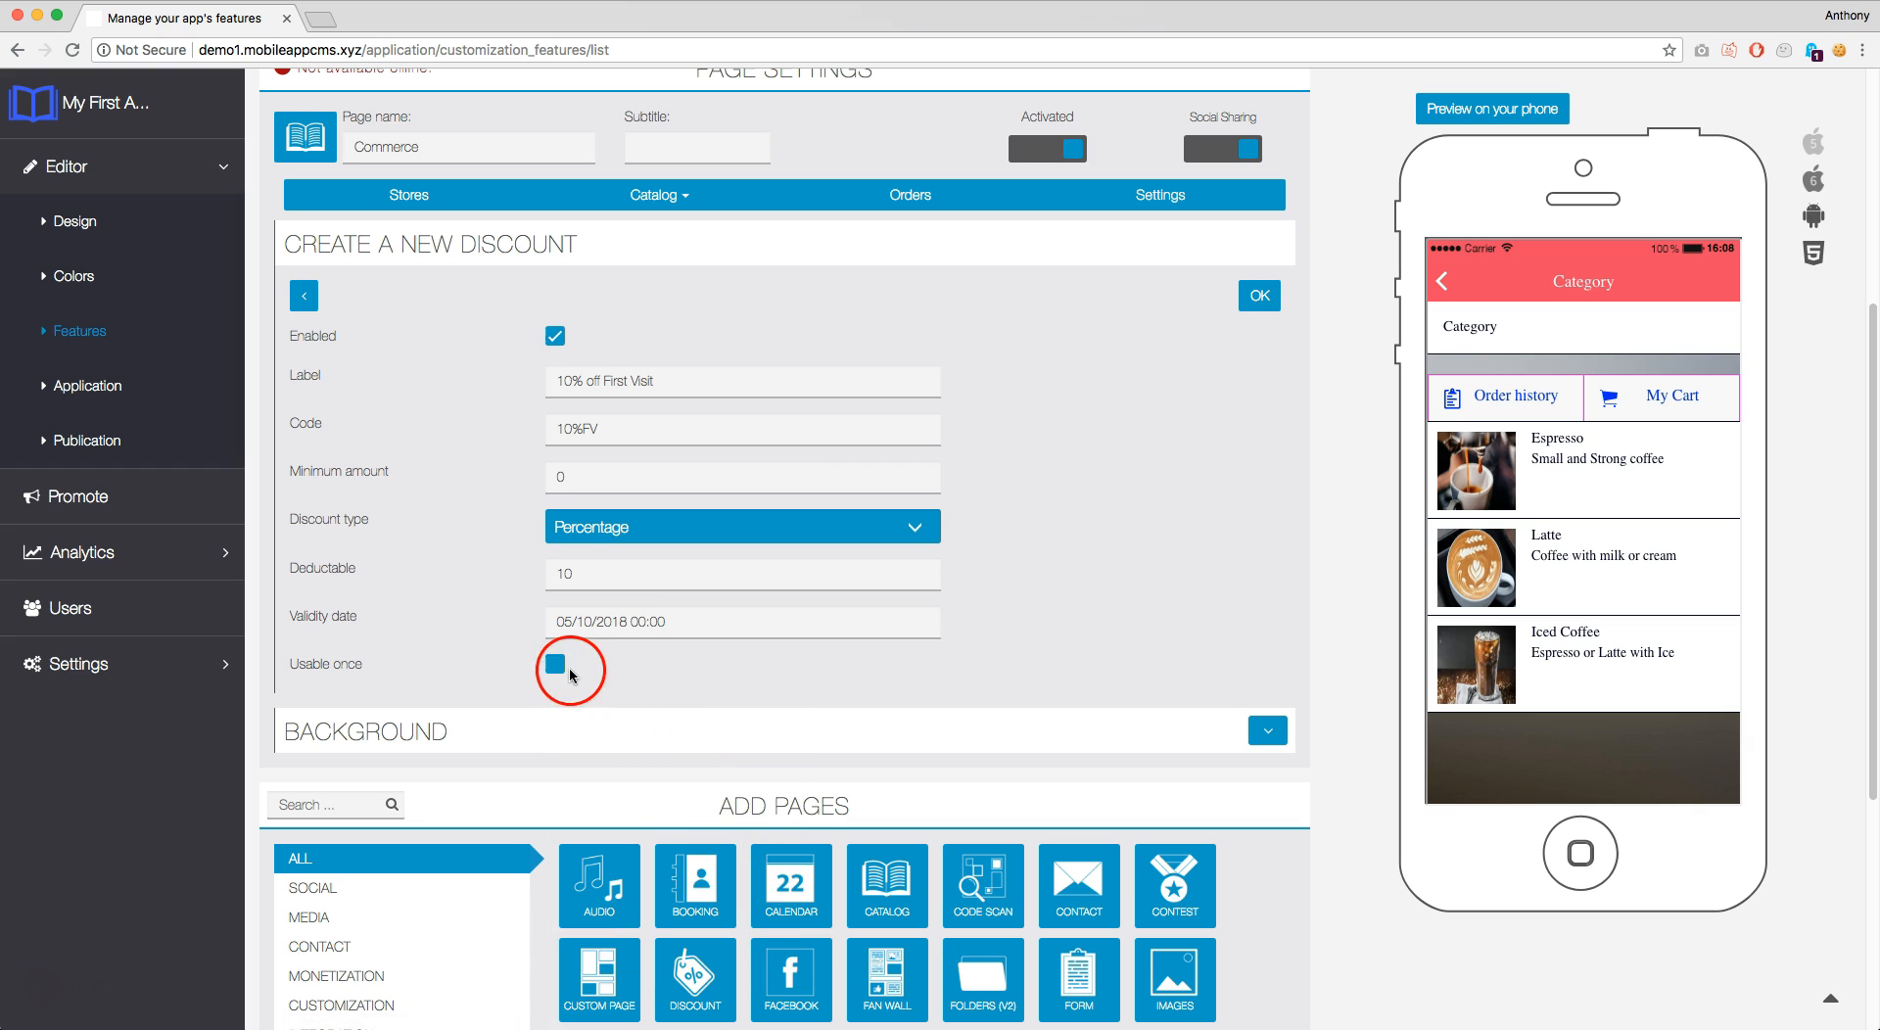
left_click(1264, 296)
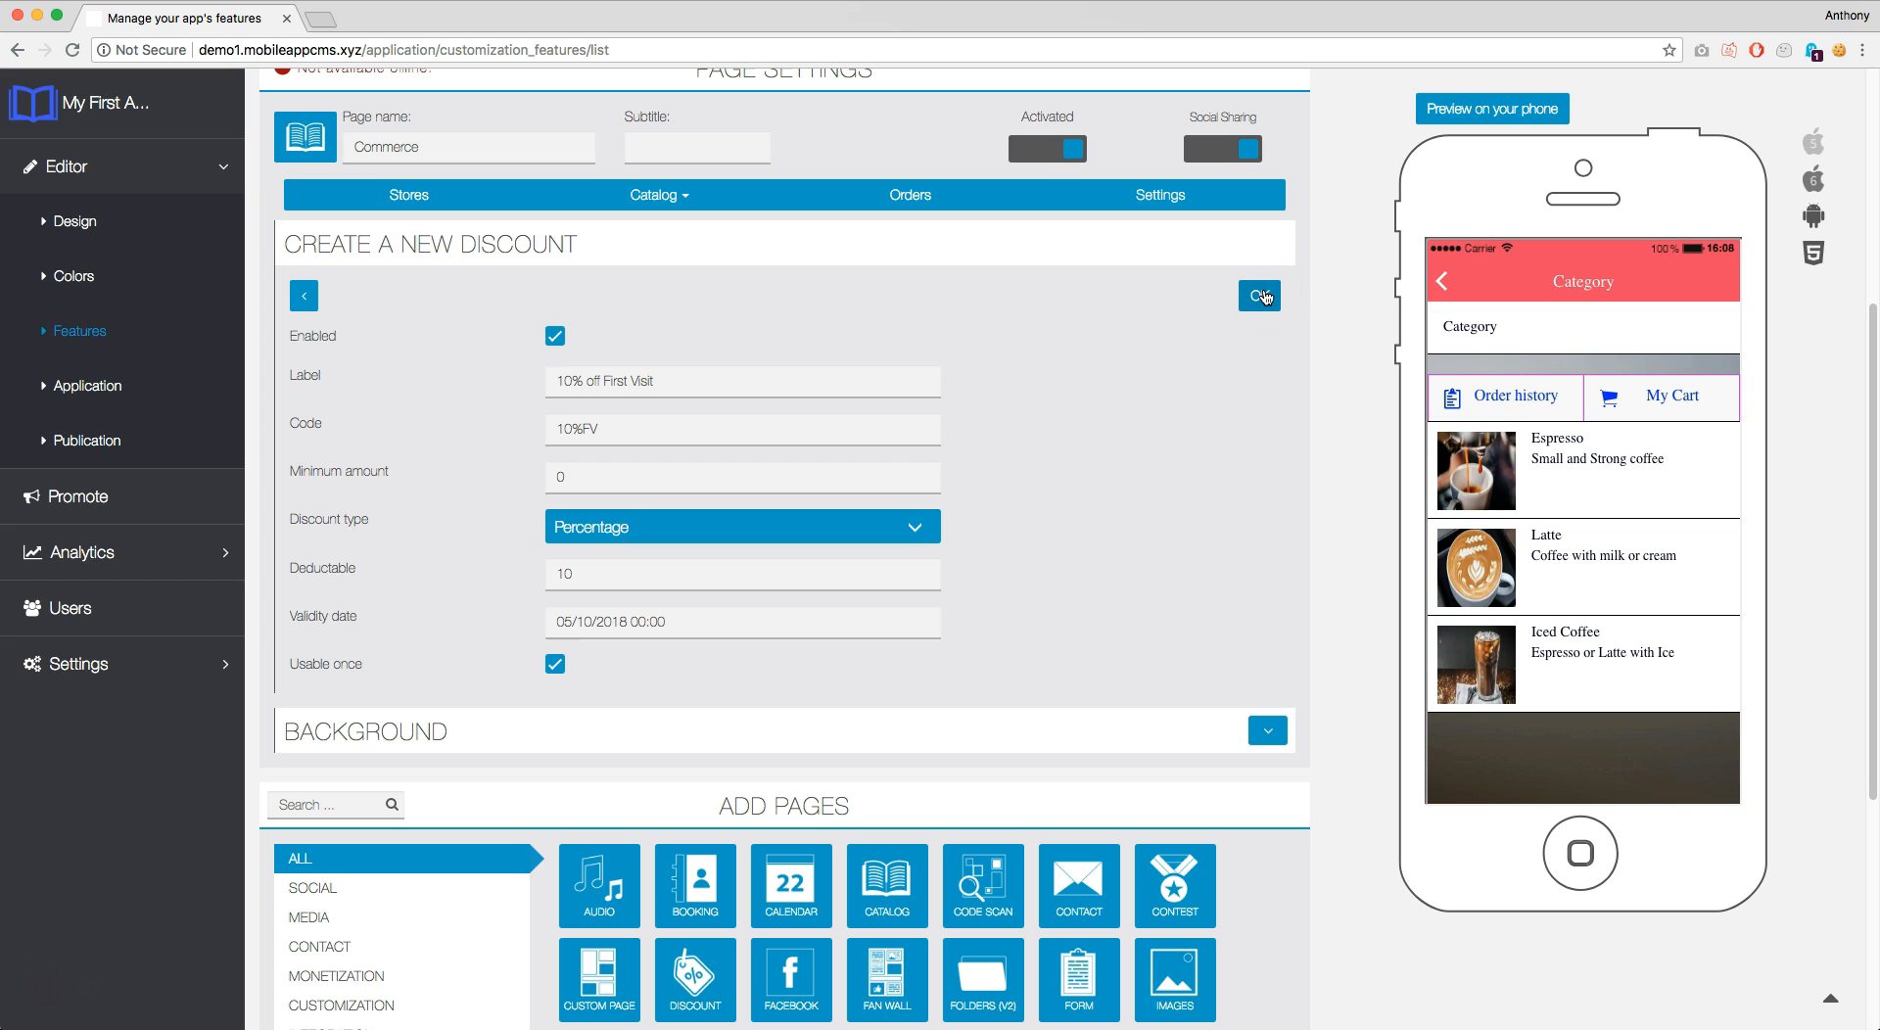
left_click(1264, 295)
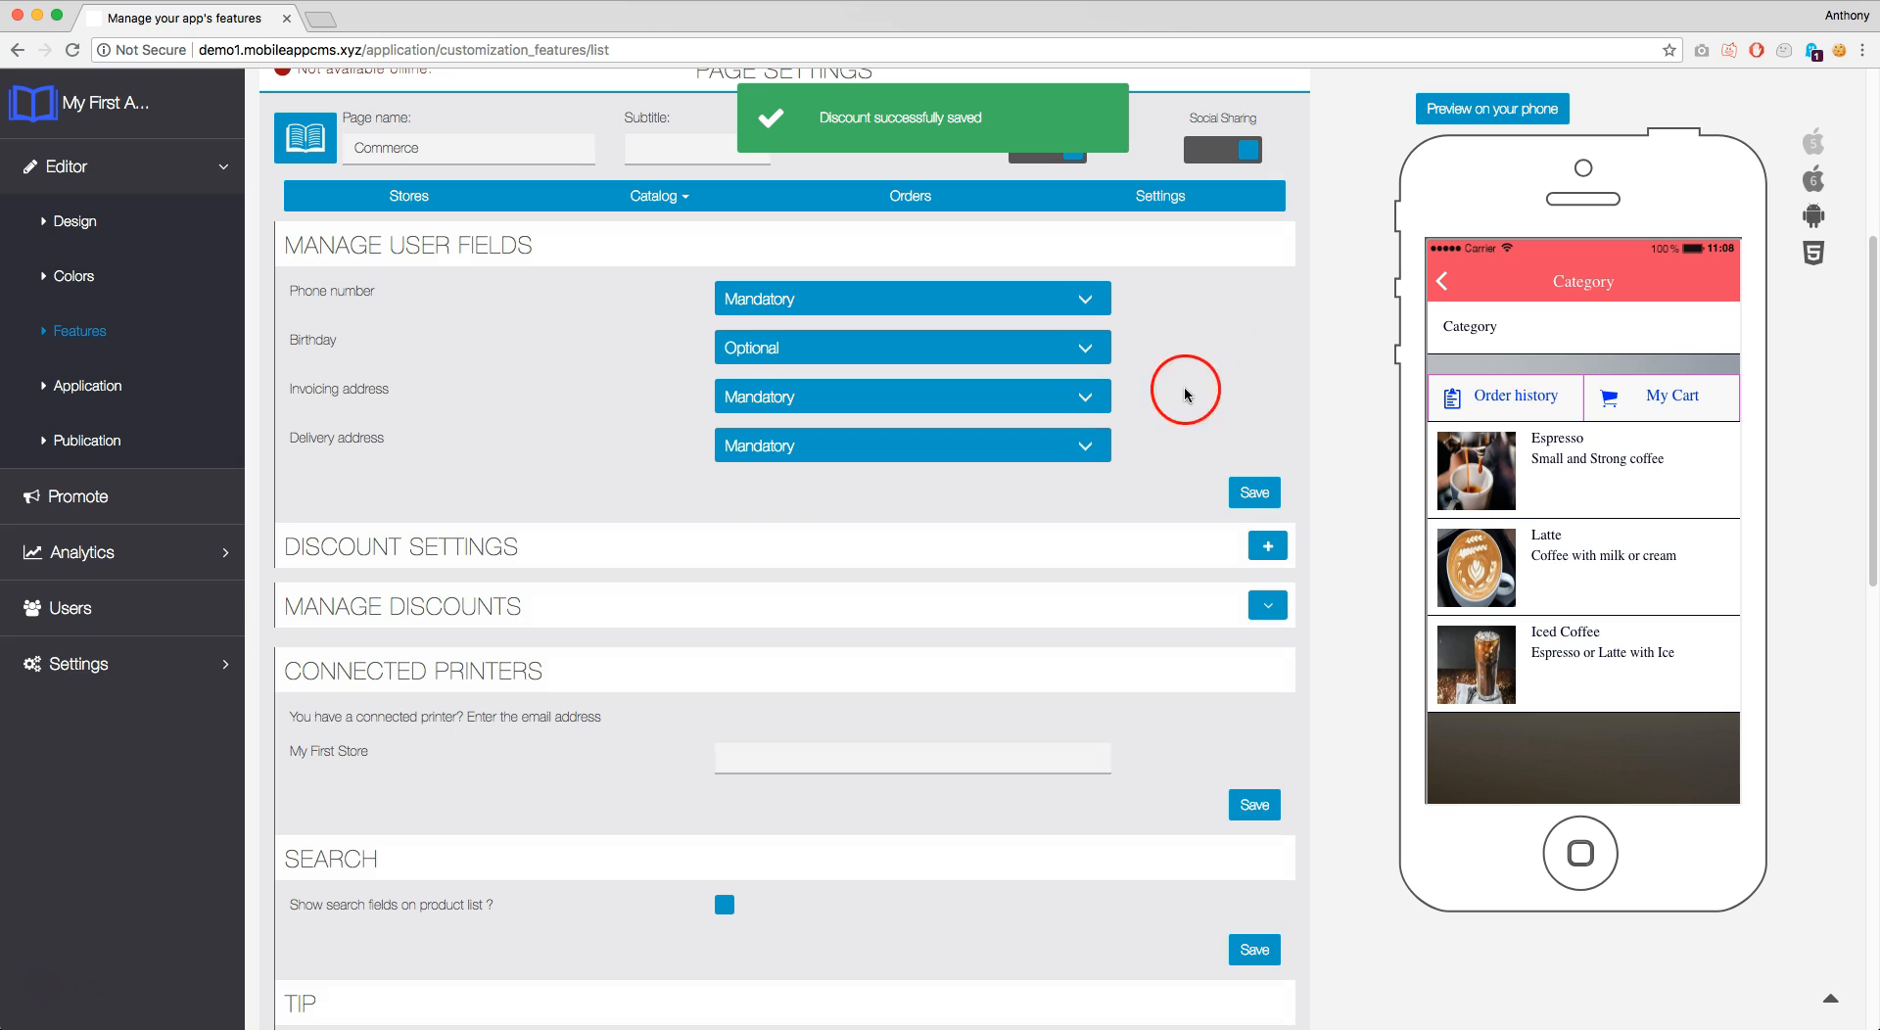
left_click(1269, 611)
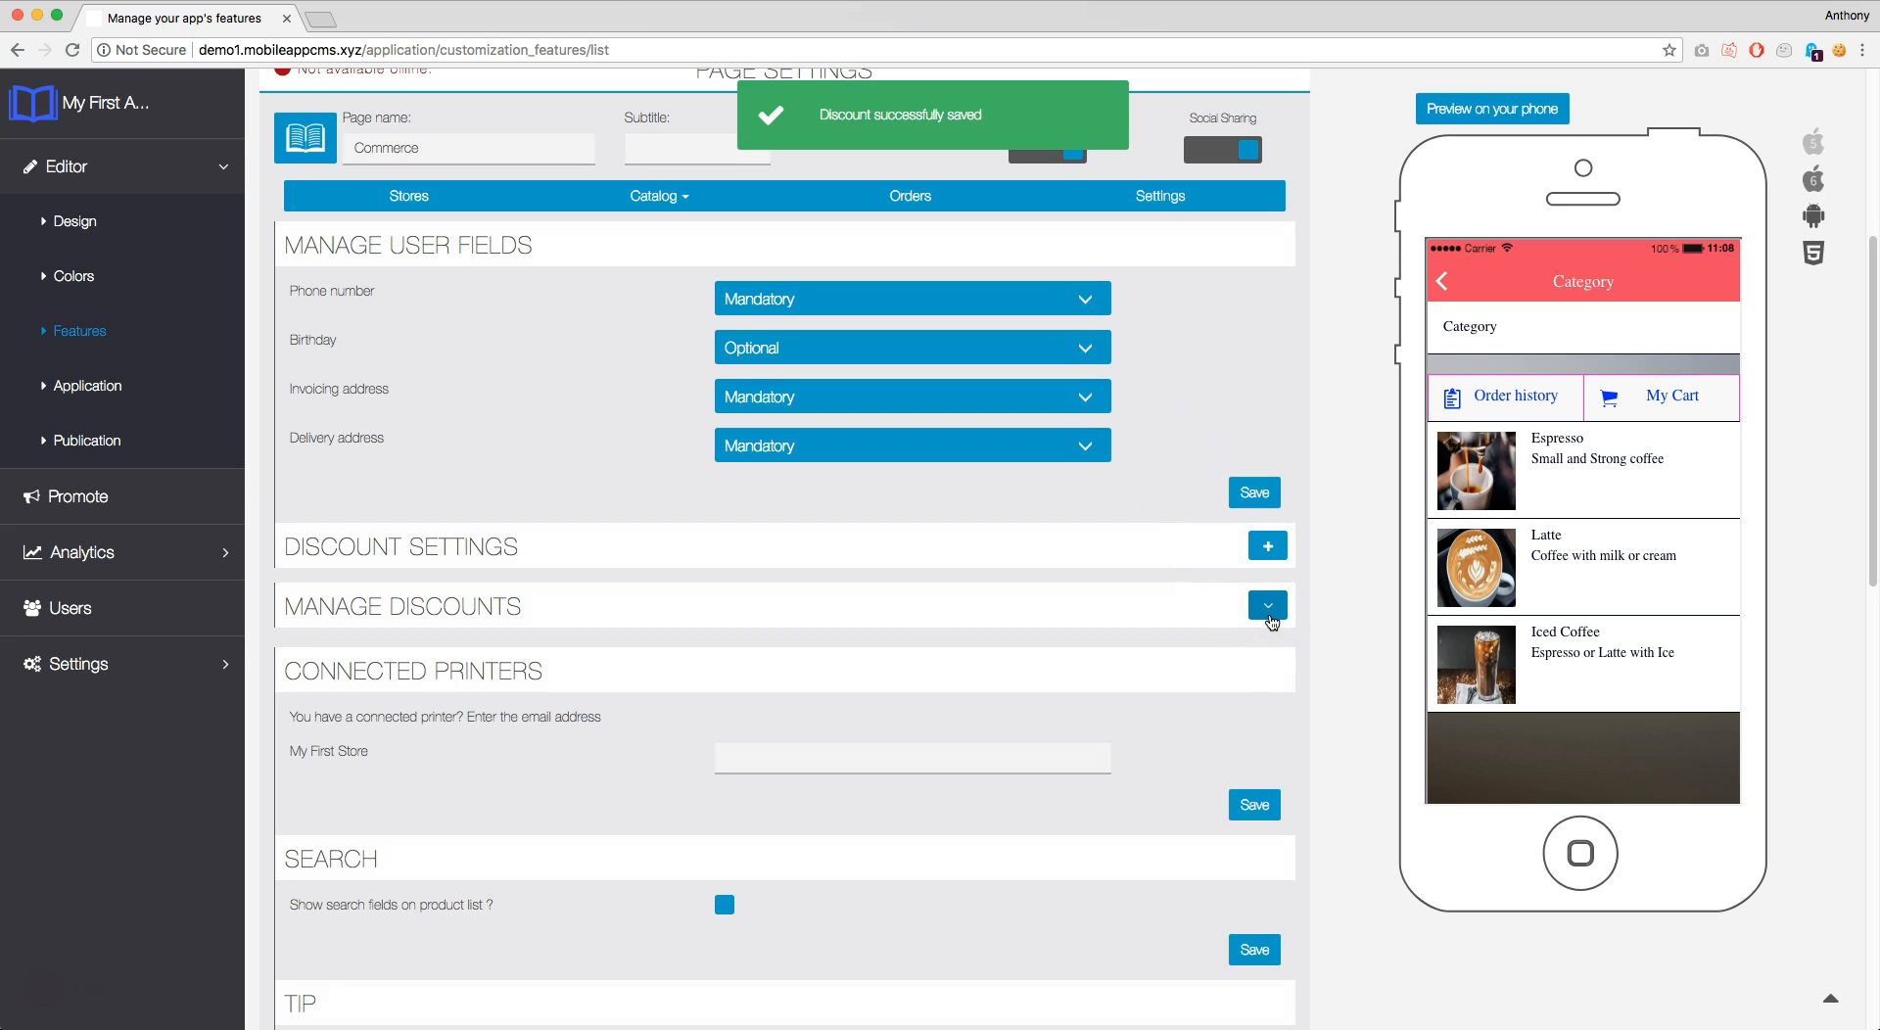
left_click(1270, 617)
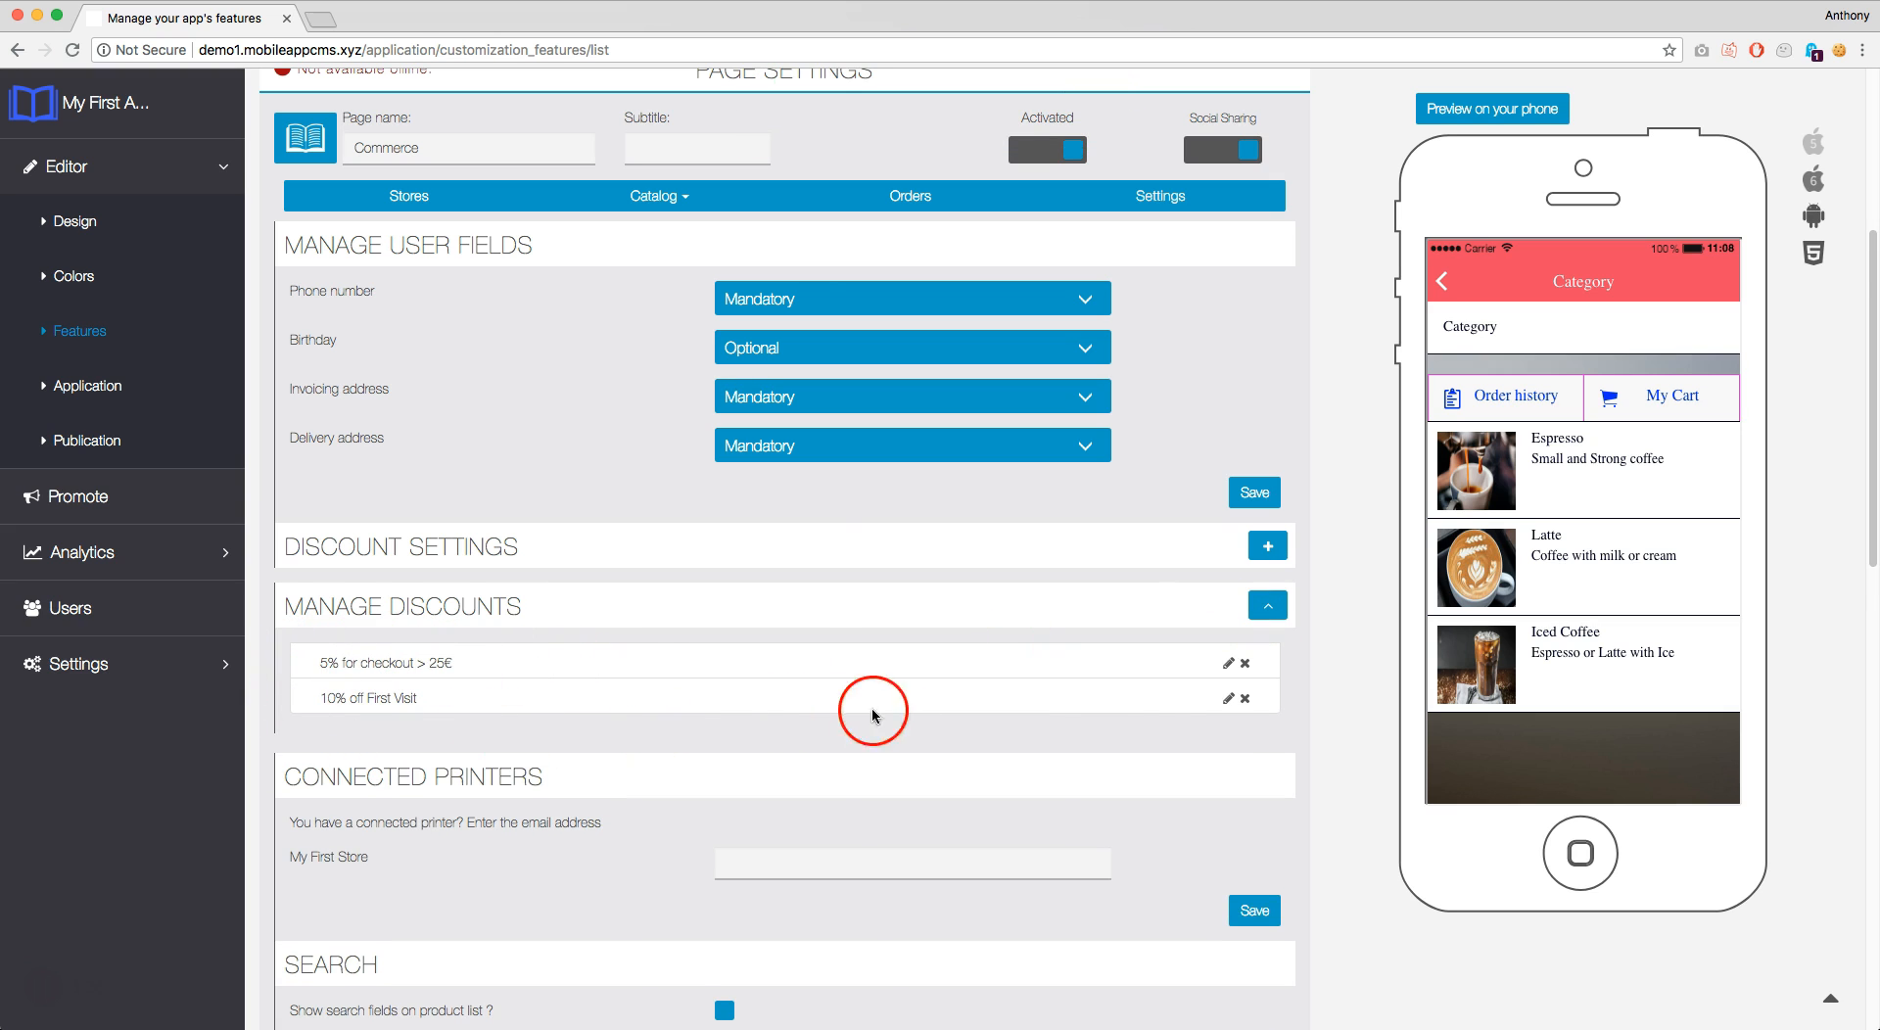
left_click(1265, 610)
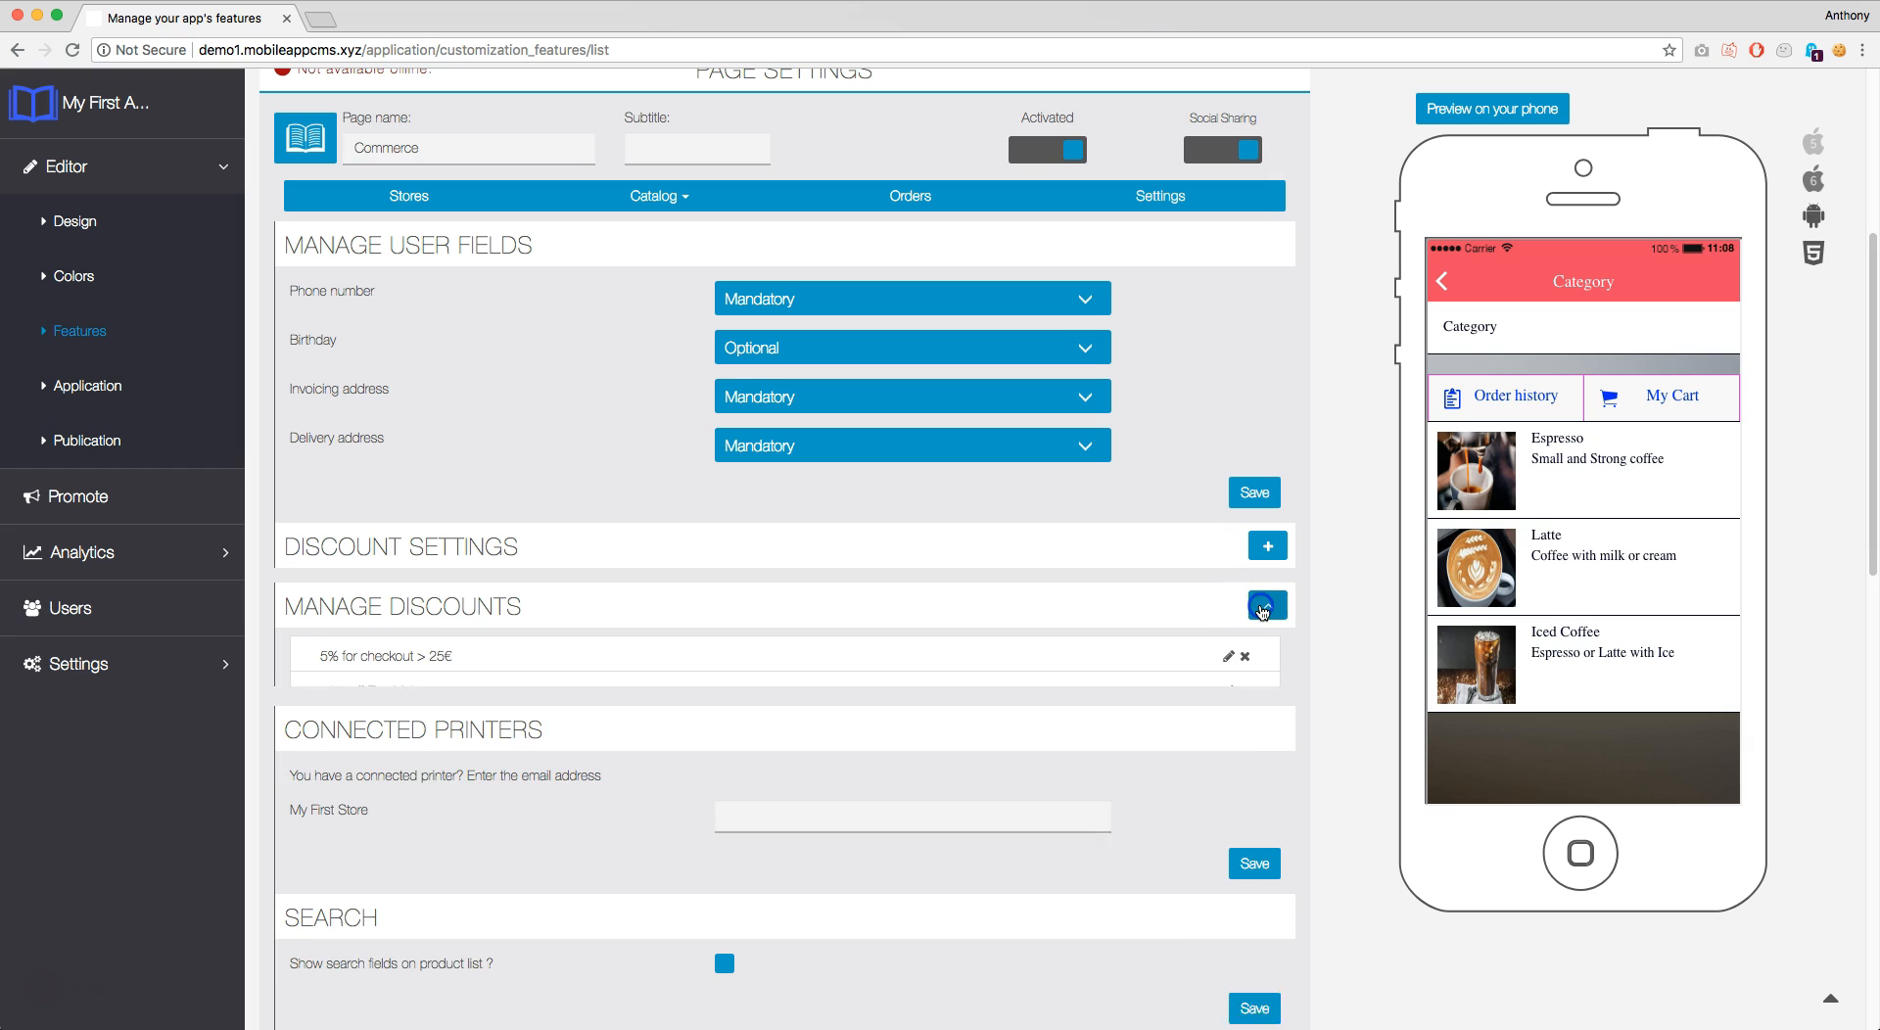
scroll(1264, 612, "down", 3)
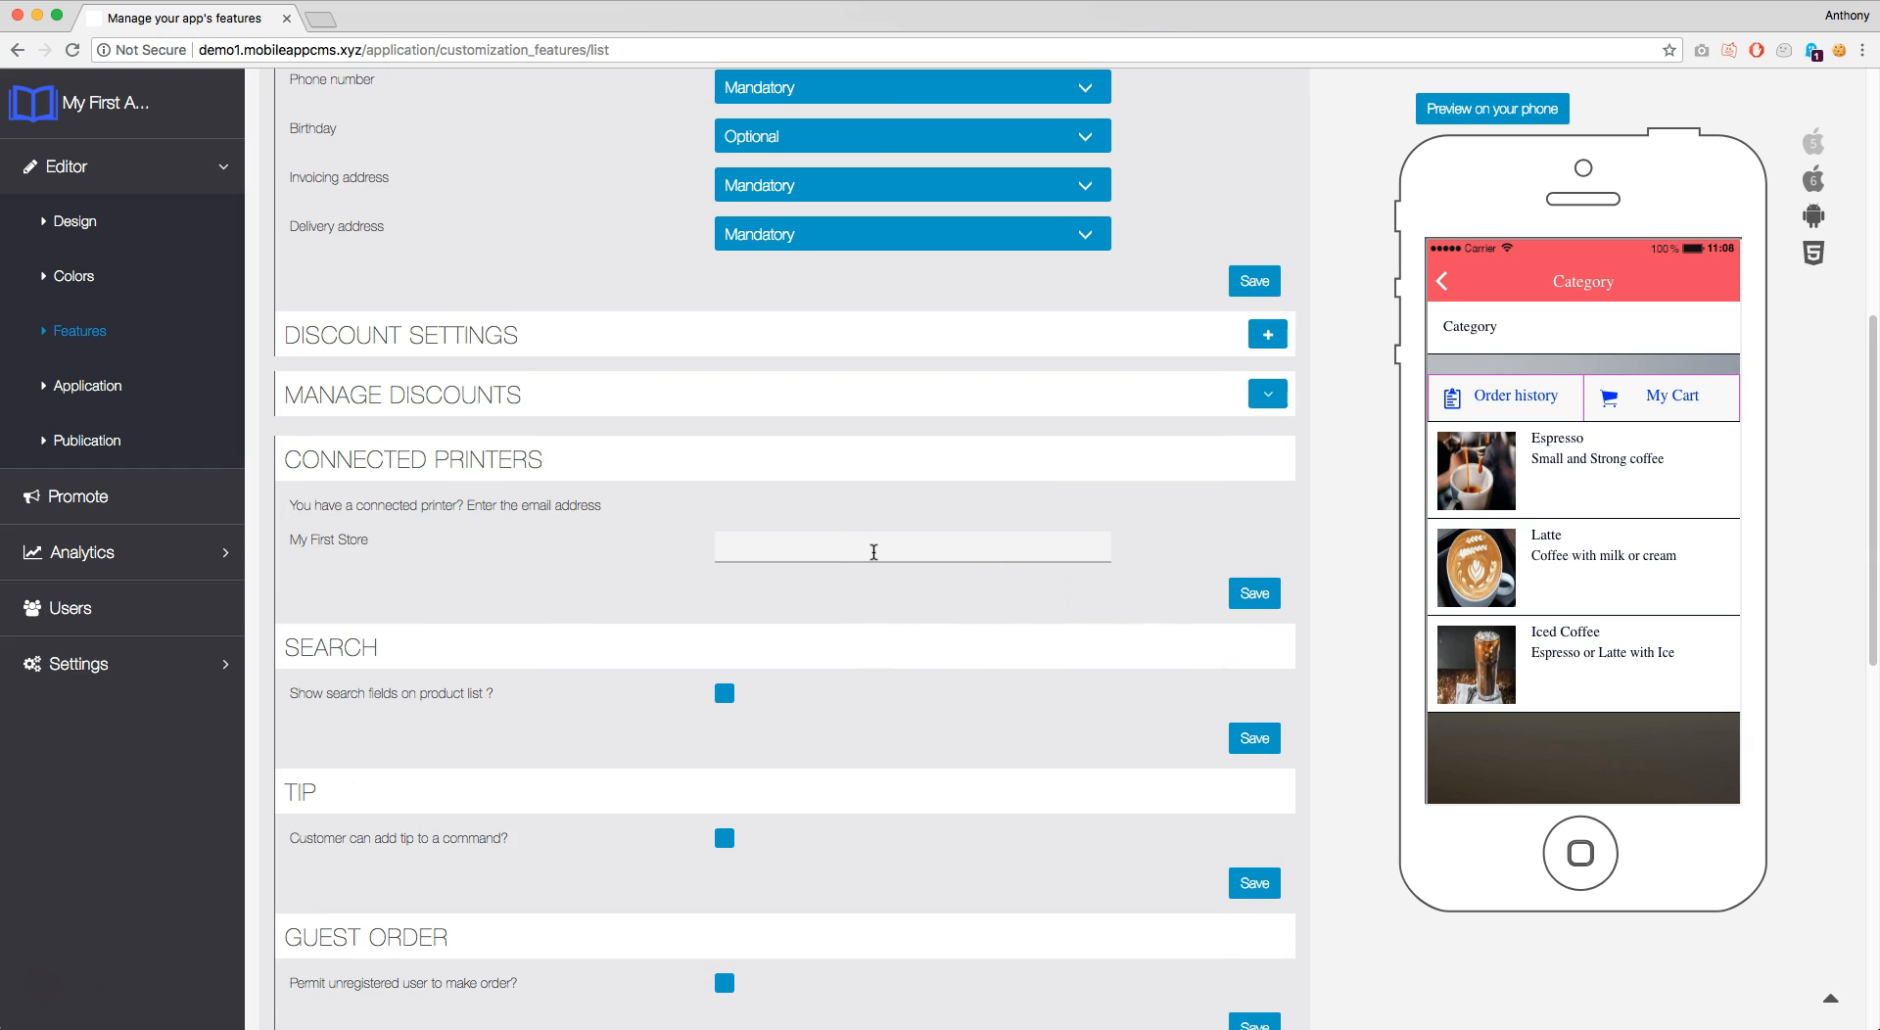
left_click(885, 545)
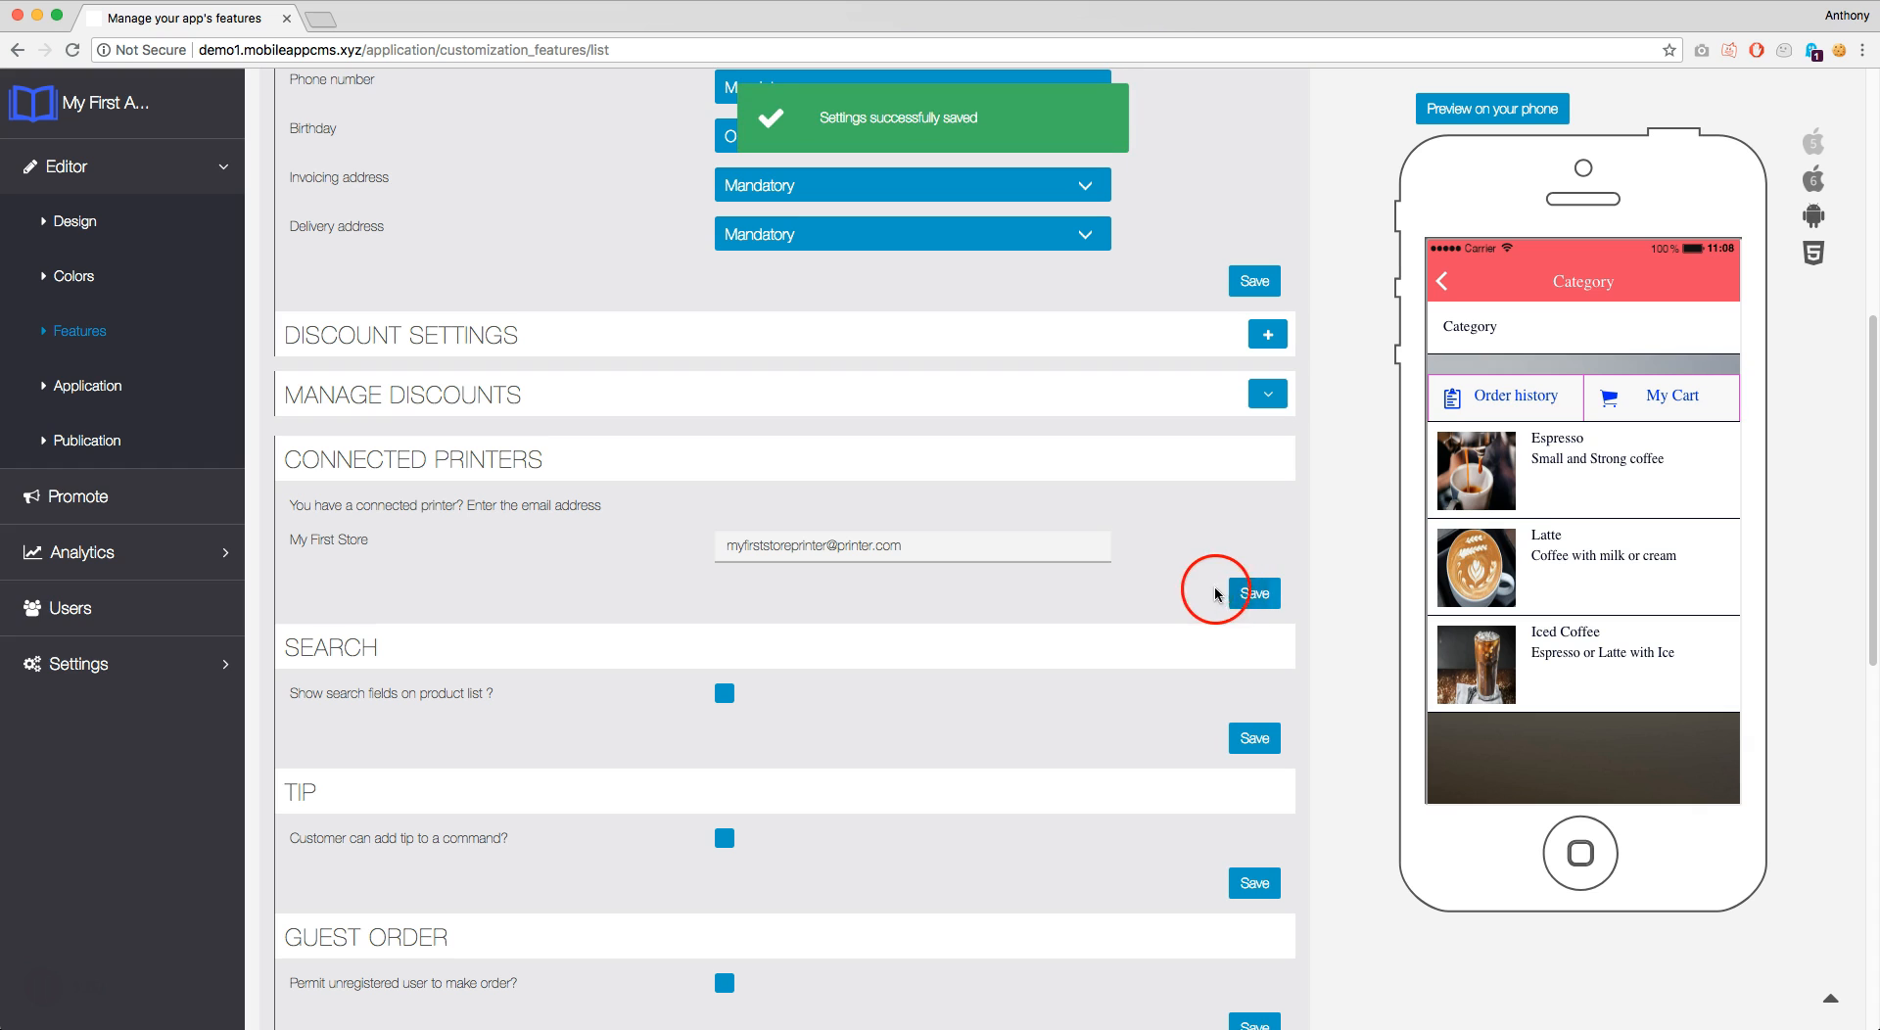
Enter the connected printer's e-mail address in the My First Store field
scroll(1051, 560, "down", 2)
scroll(1051, 560, "down", 1)
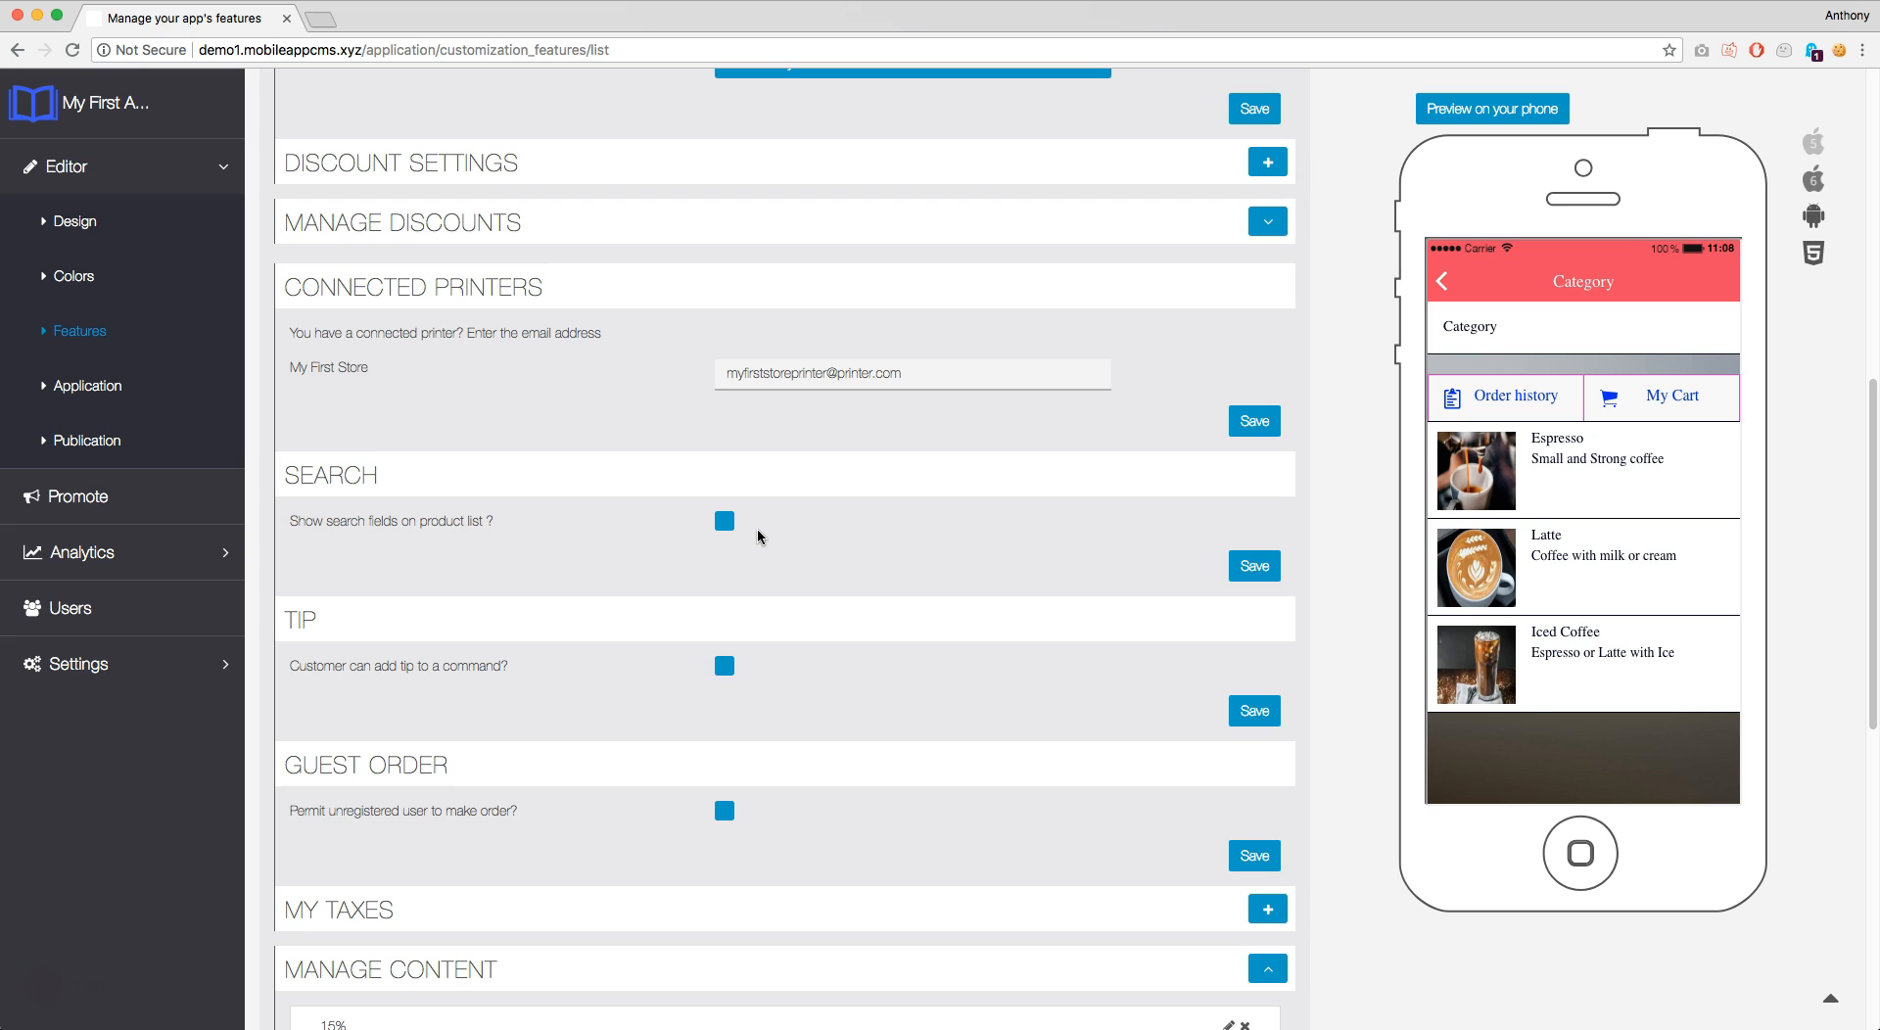
Enable Search, Tip and Guest Order options, saving each section in turn
left_click(726, 522)
left_click(1249, 572)
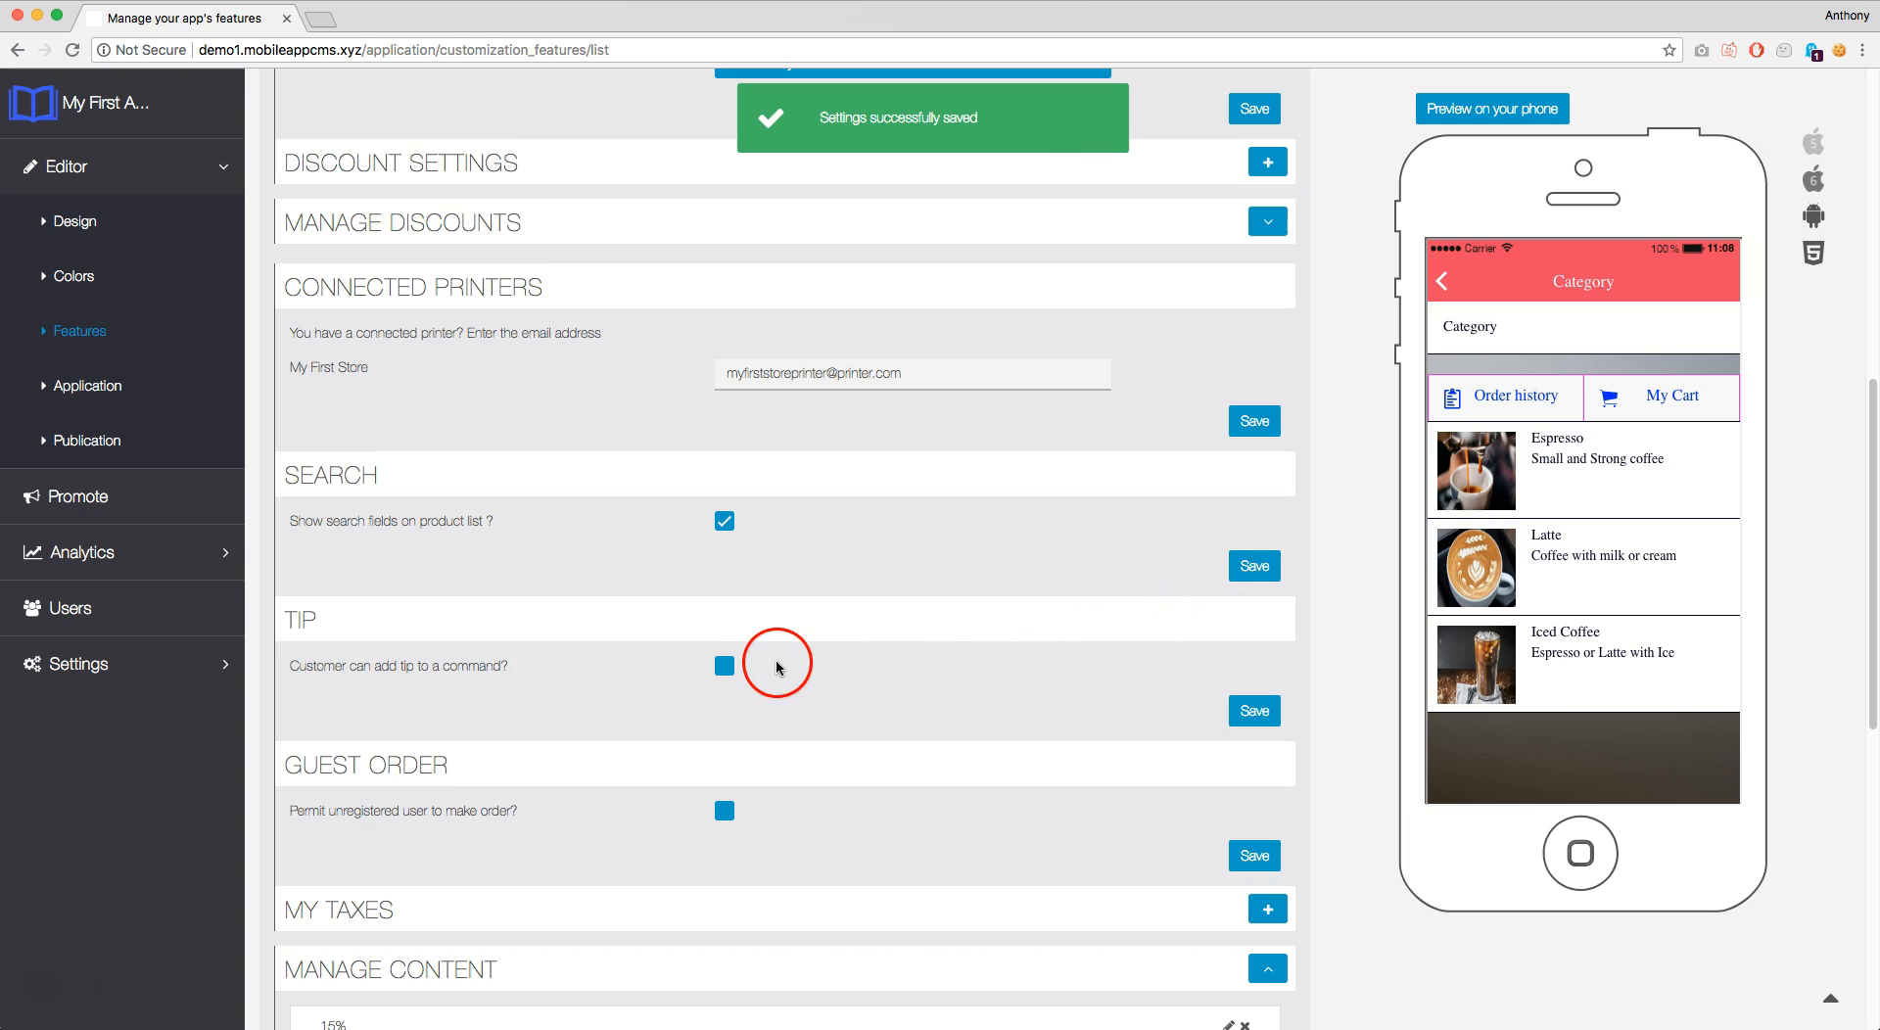
left_click(721, 668)
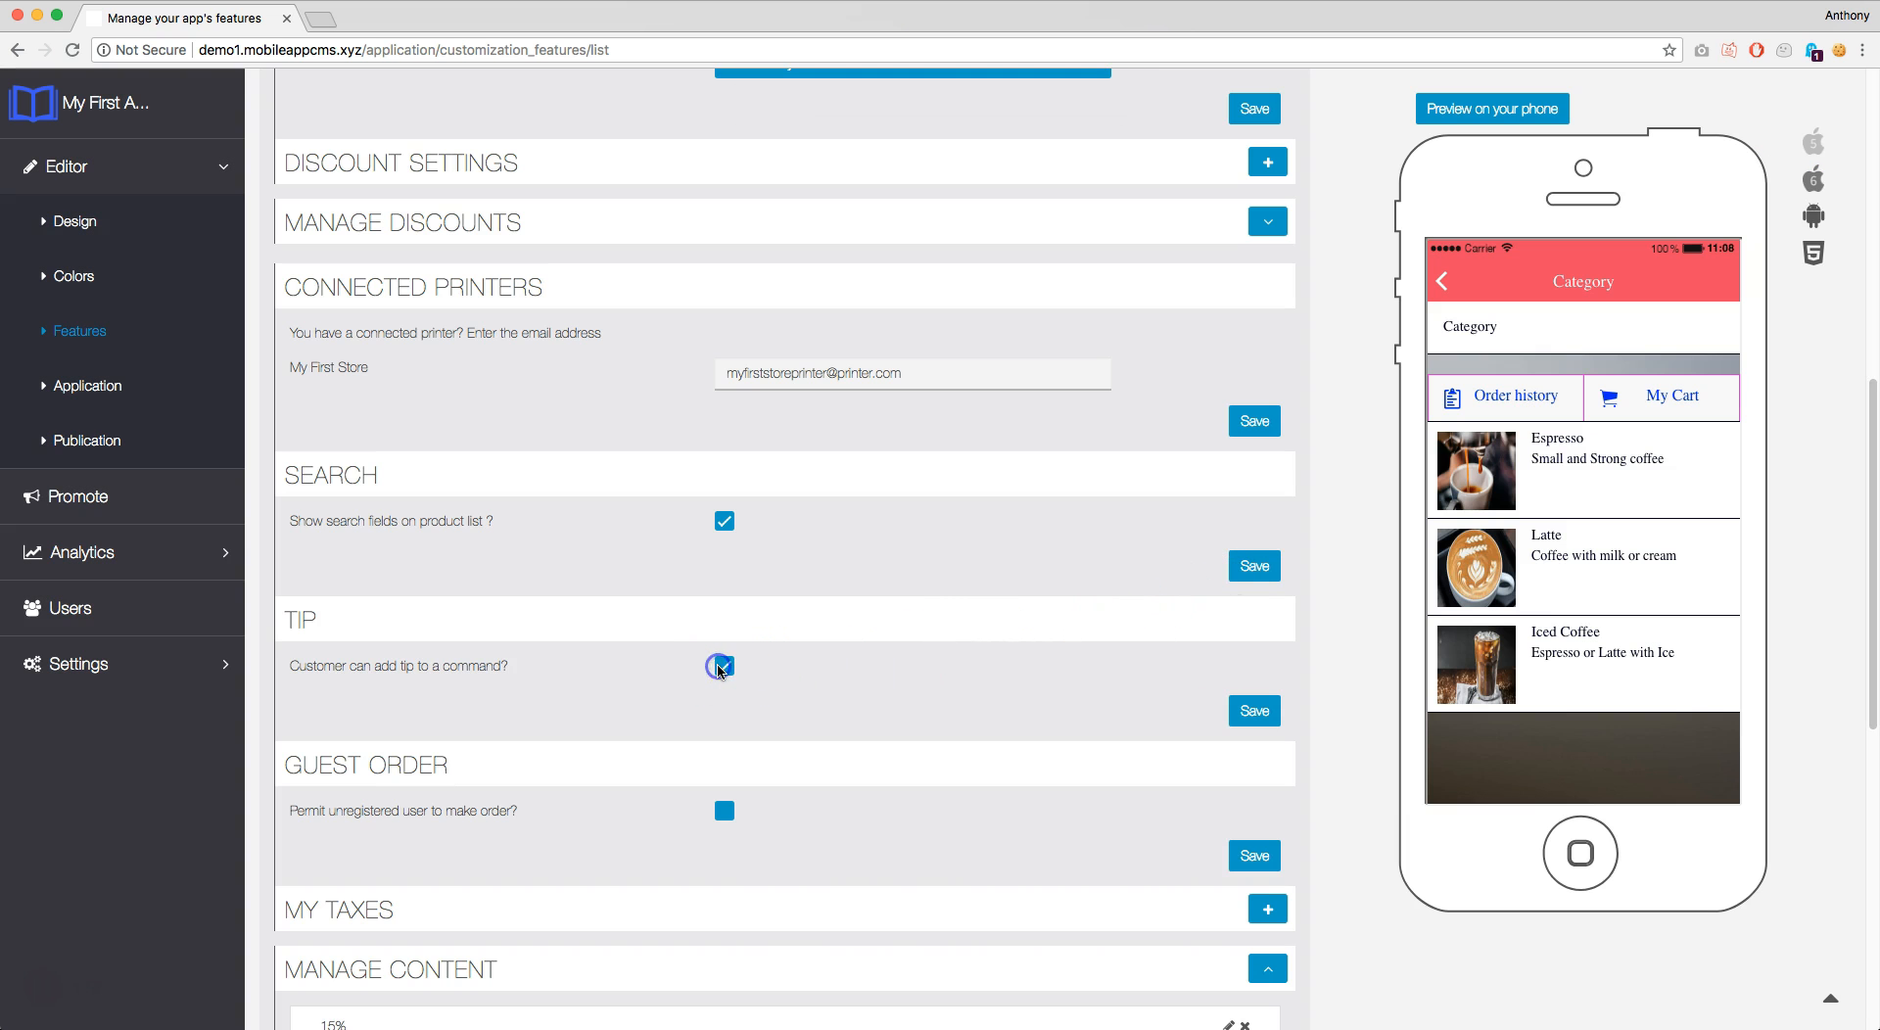
scroll(944, 660, "down", 2)
left_click(1255, 603)
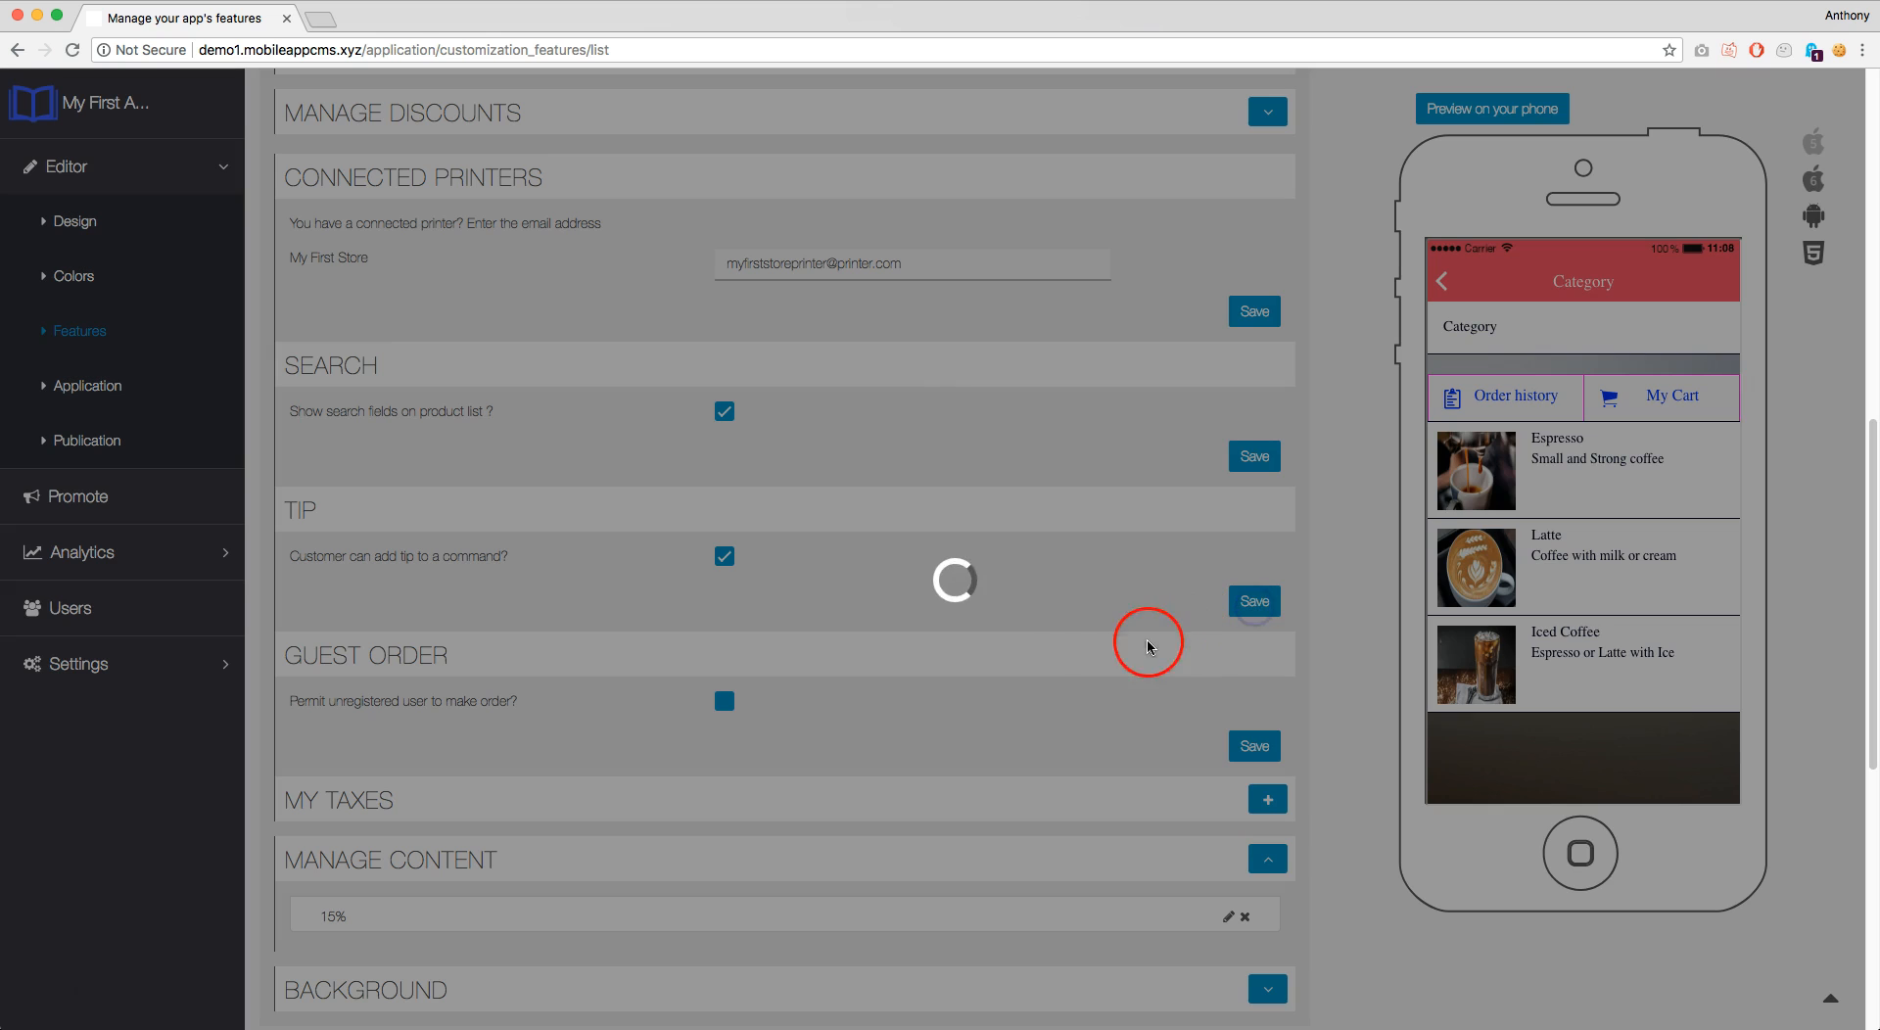
scroll(857, 646, "down", 1)
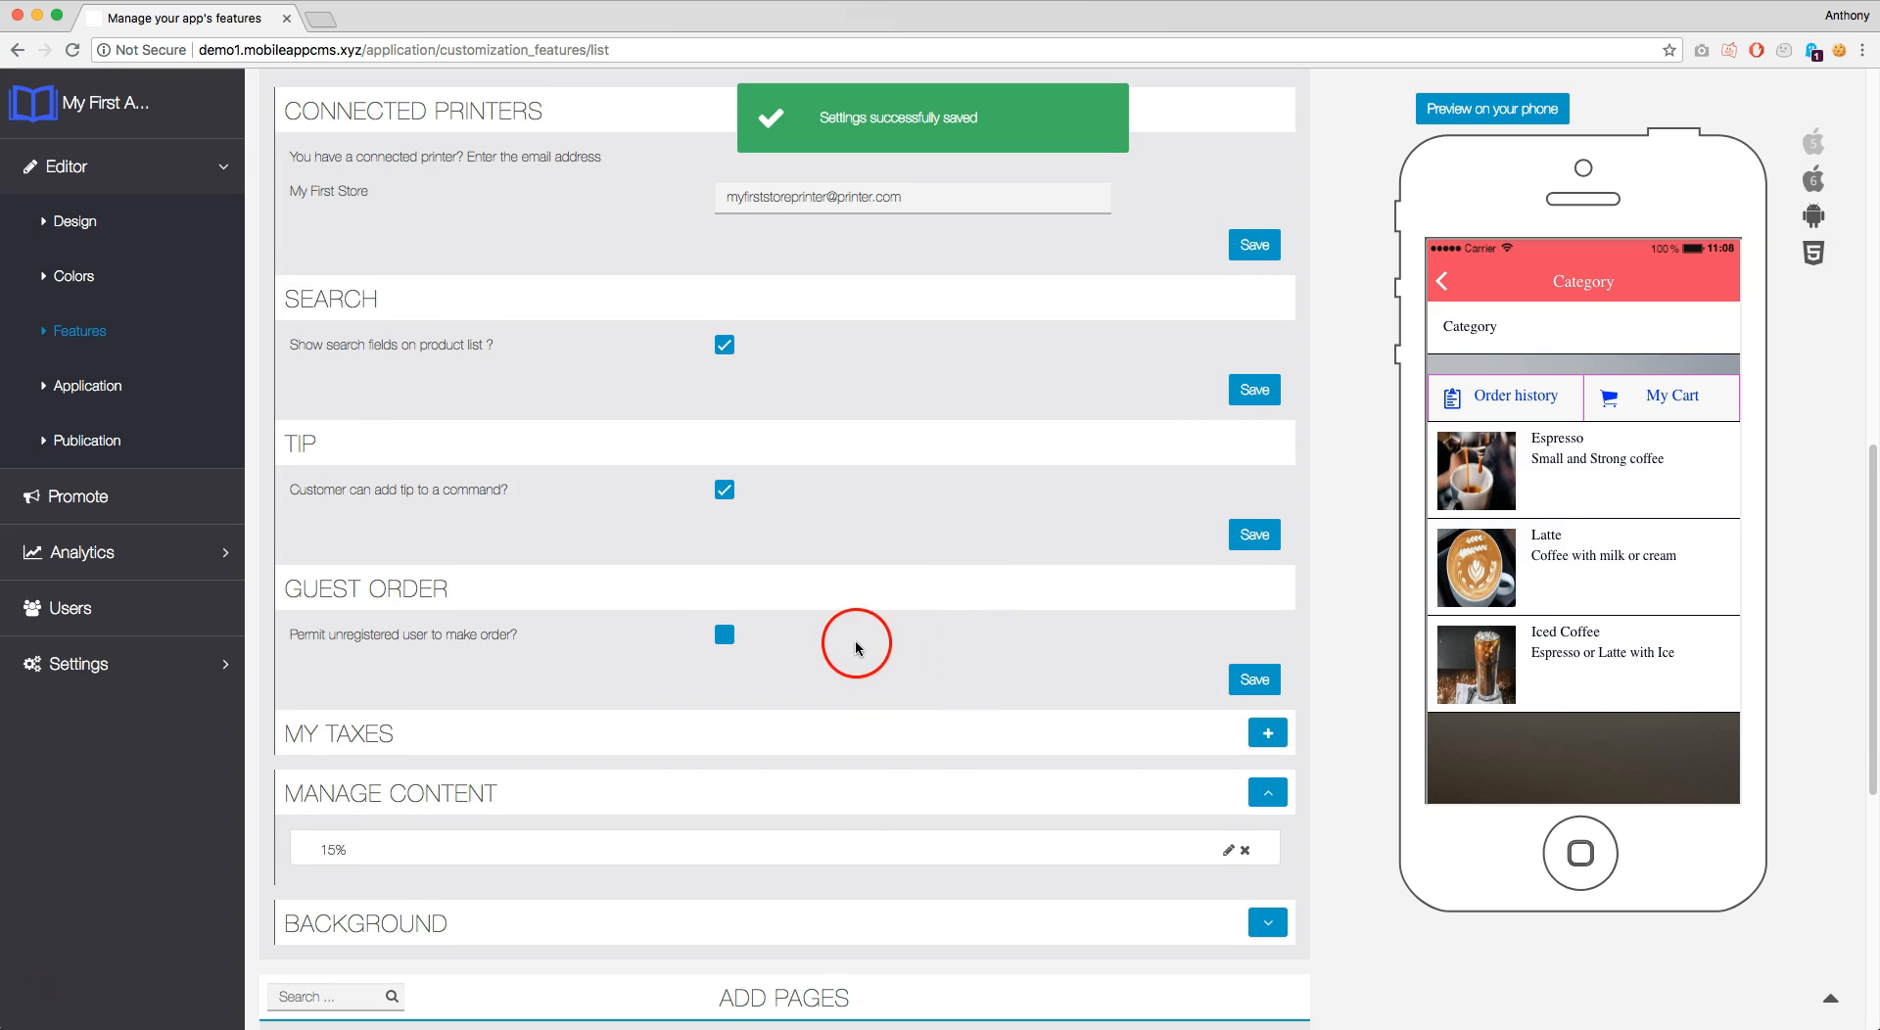
left_click(725, 634)
left_click(1252, 683)
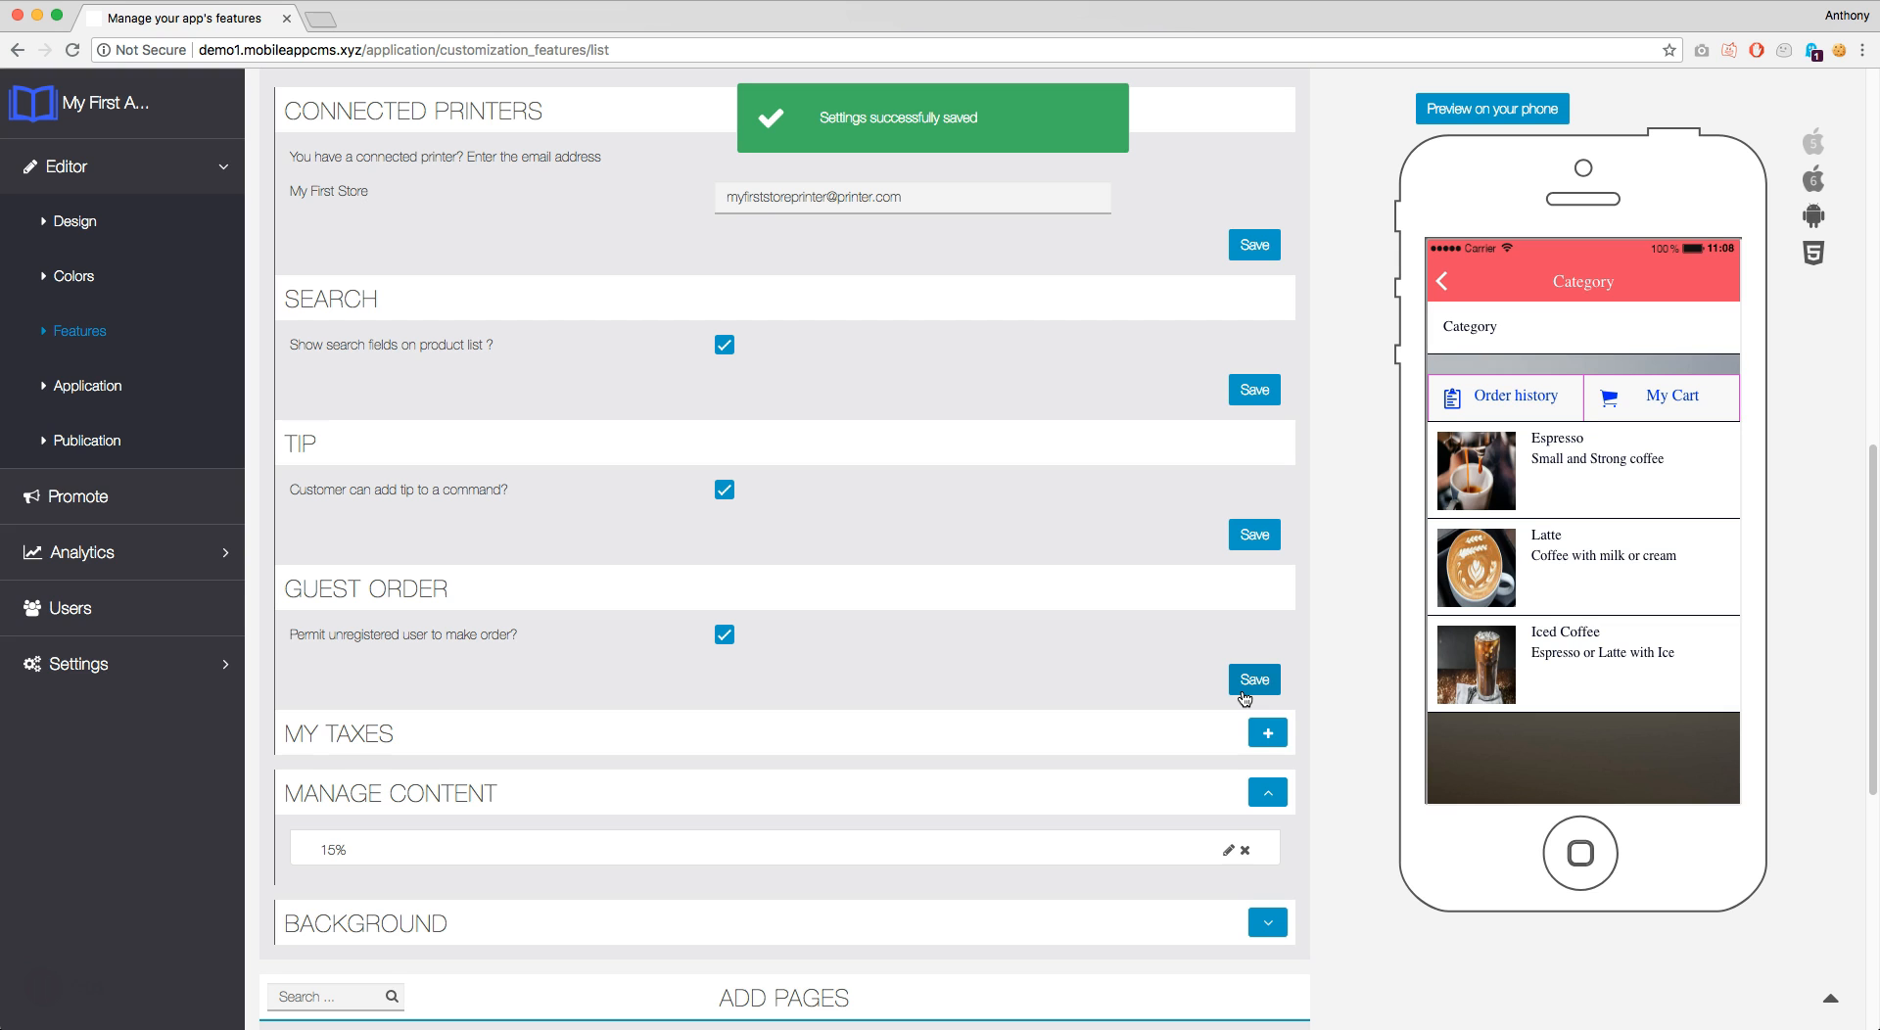
Add a tax named '20%' with rate 20 beside the existing 15% tax
left_click(1267, 732)
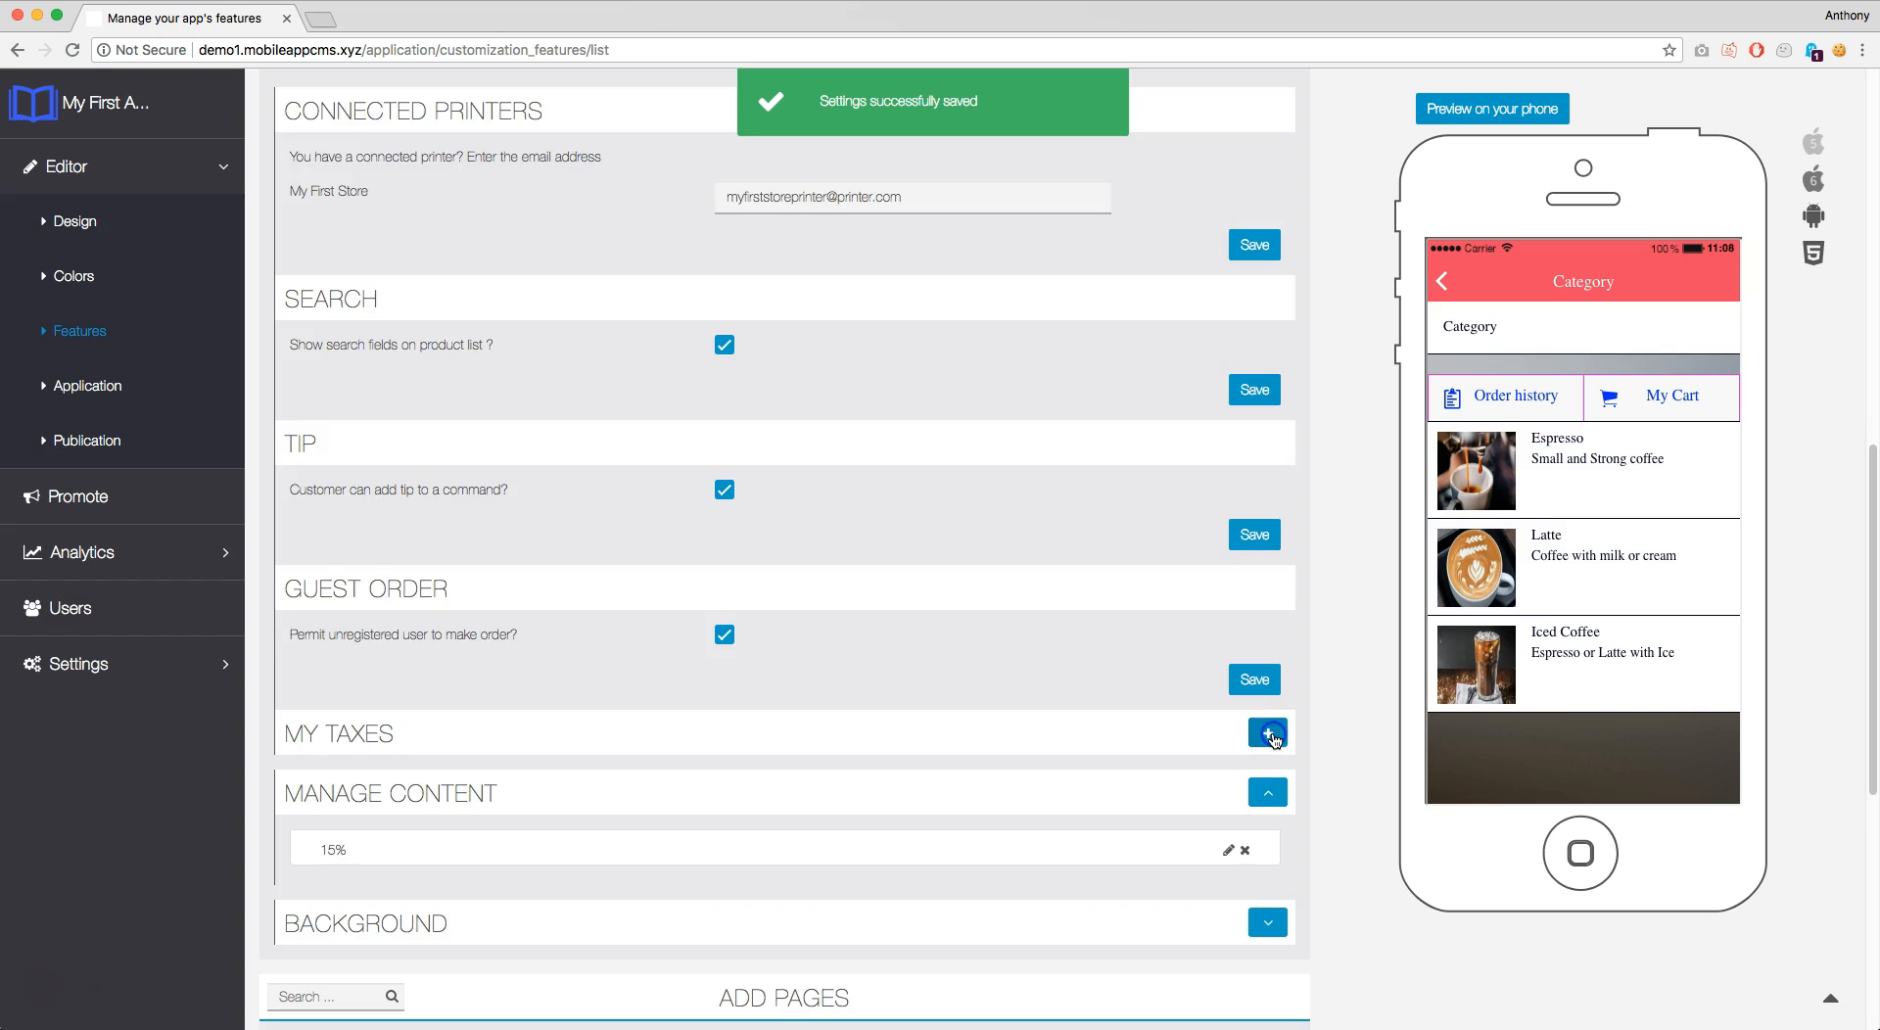
scroll(1094, 646, "down", 8)
left_click(1094, 646)
left_click(596, 231)
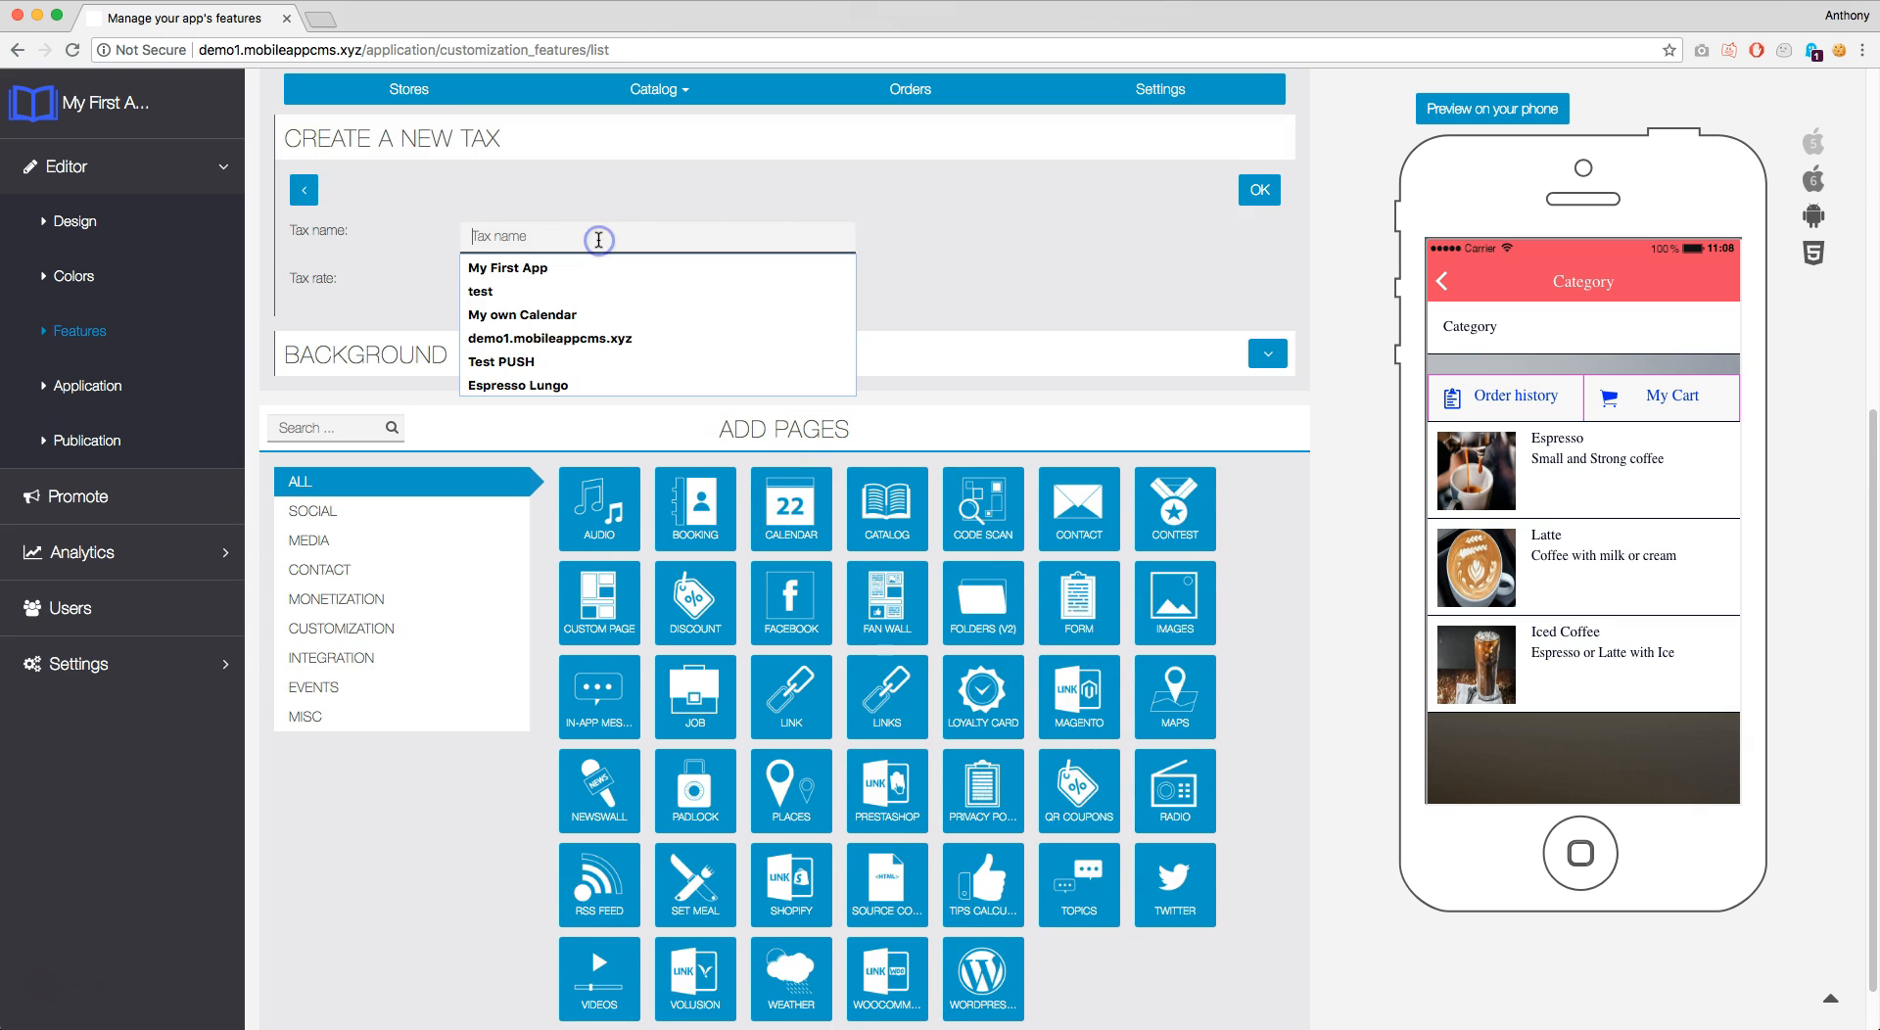
type("20")
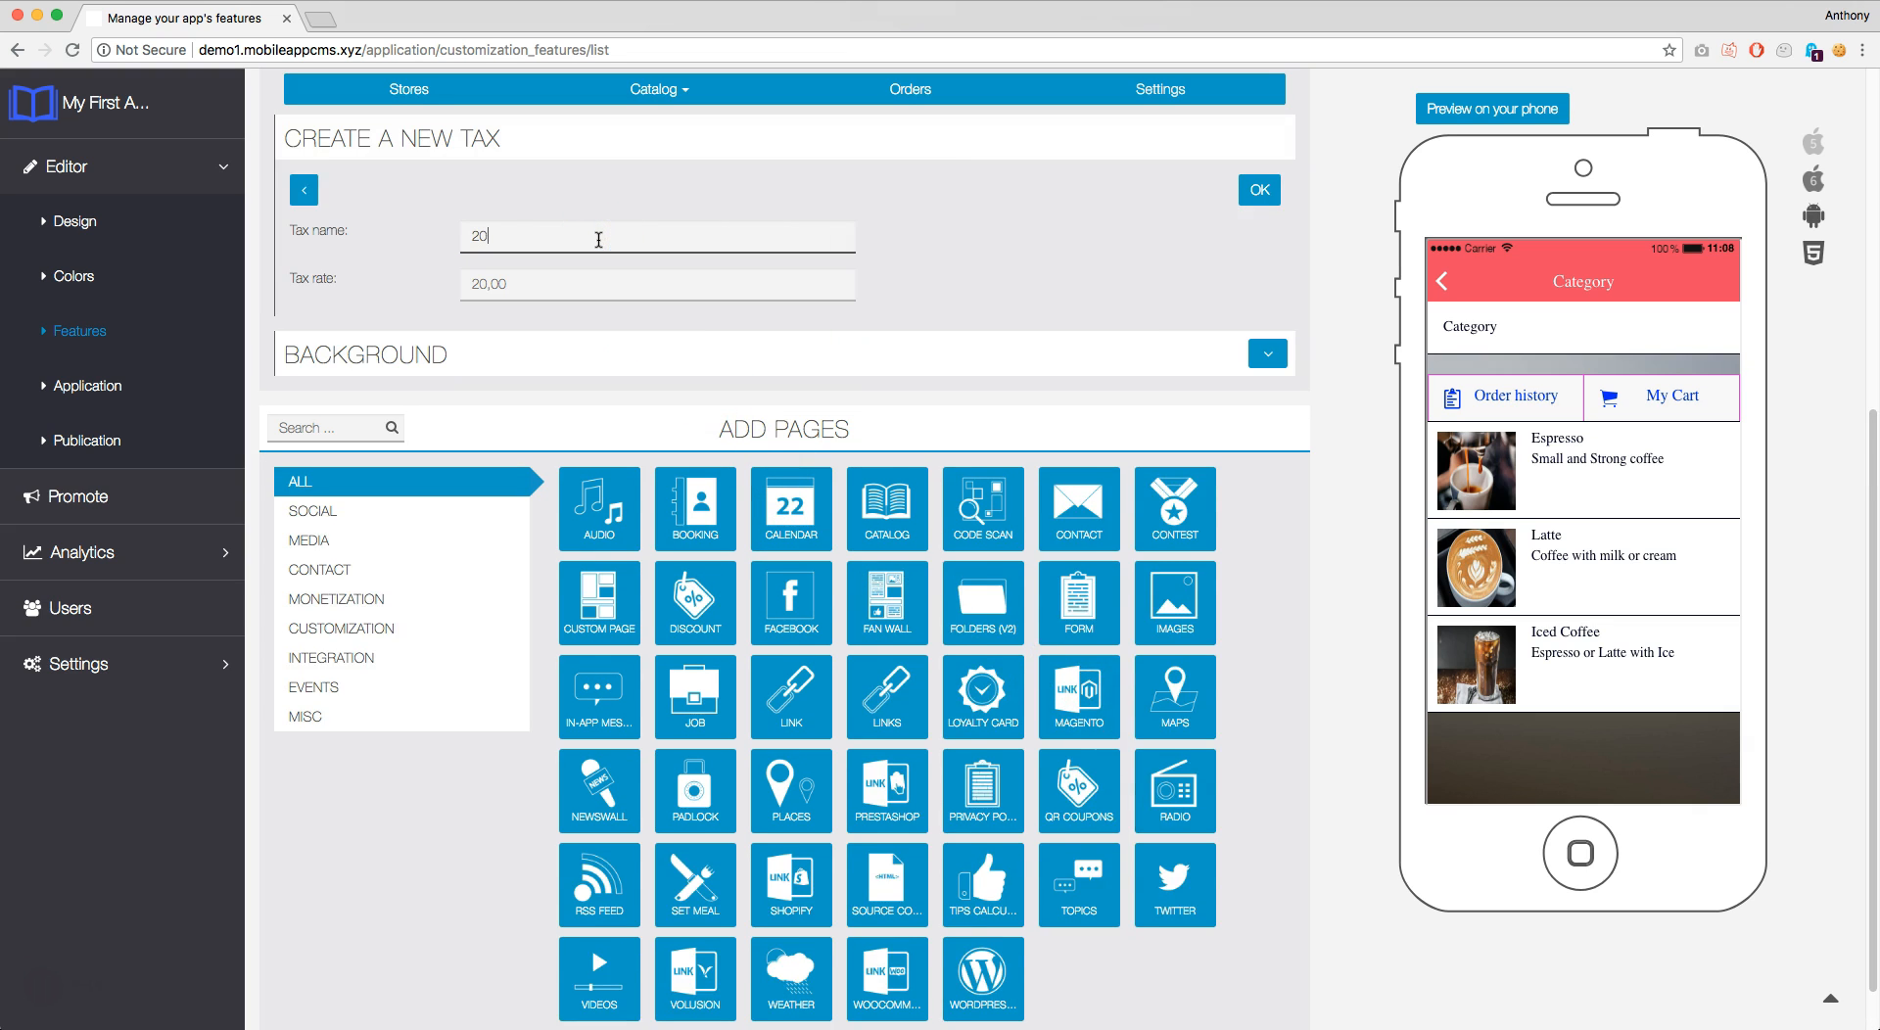
type("%")
left_click(619, 275)
left_click(619, 276)
type("20")
left_click(1254, 193)
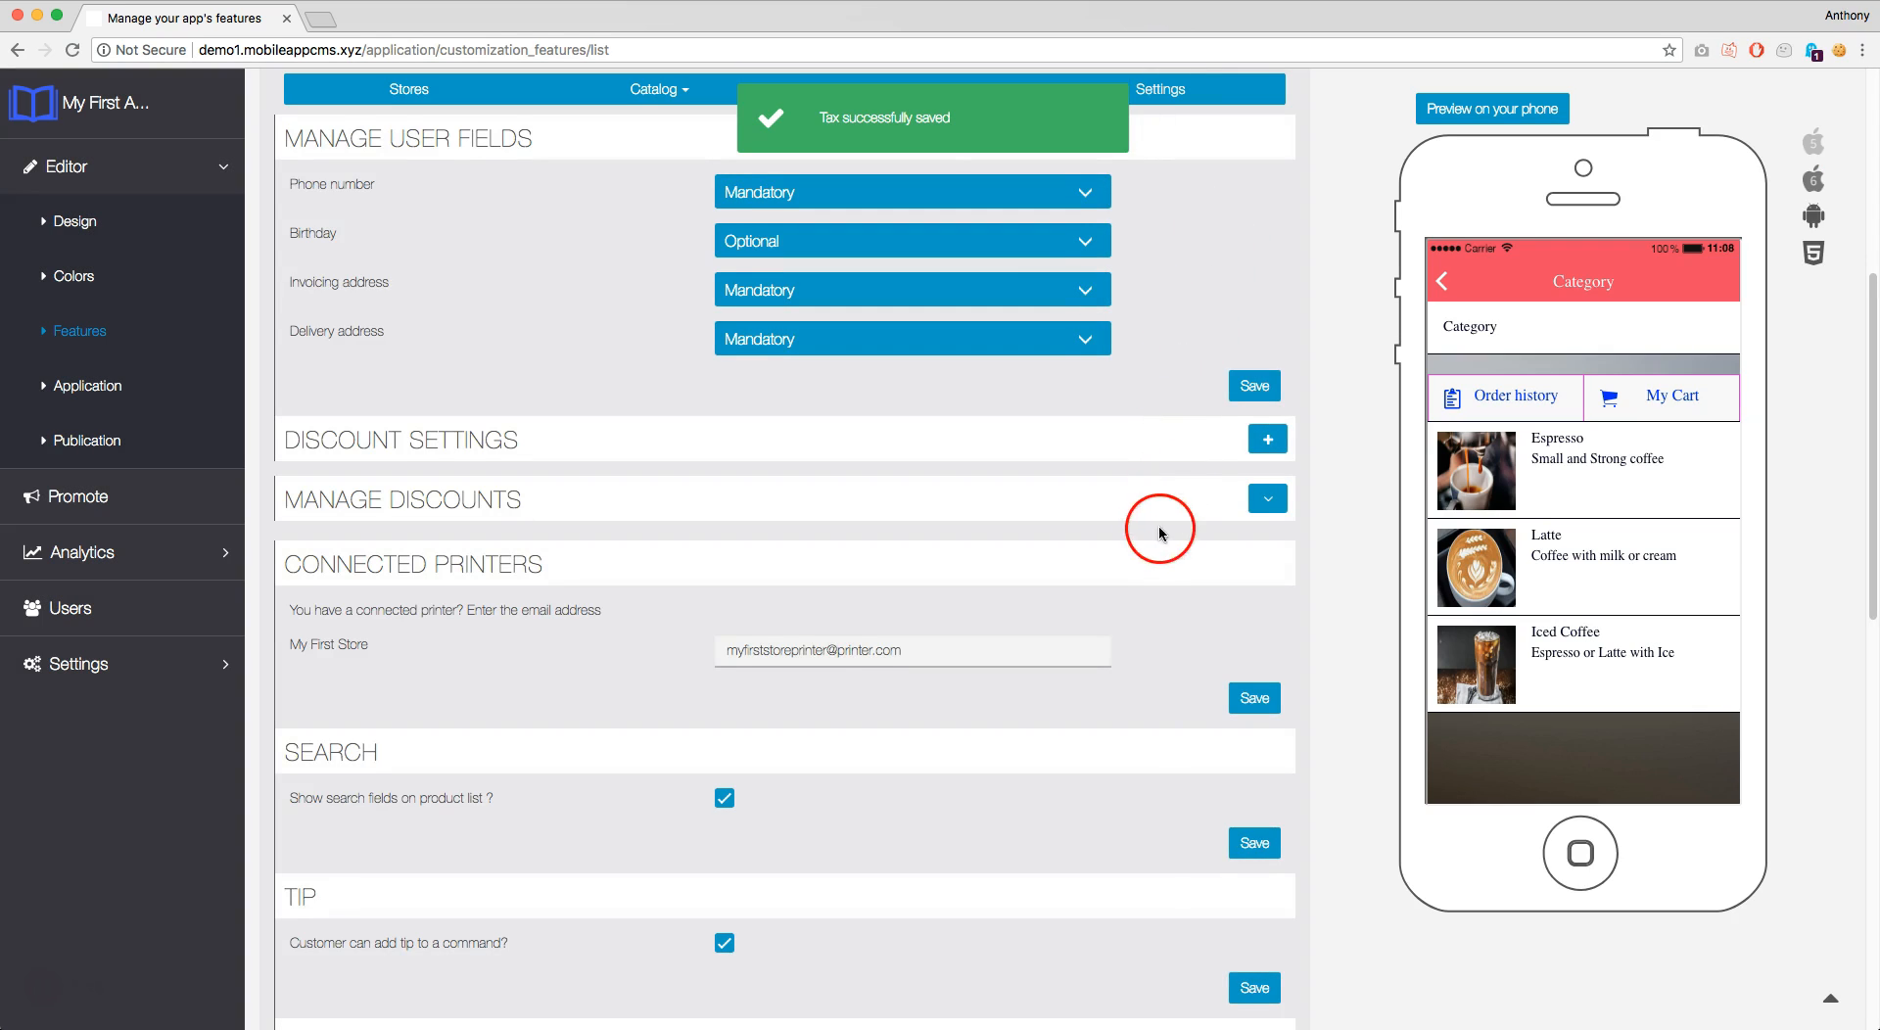
scroll(1159, 533, "down", 5)
scroll(1150, 600, "down", 2)
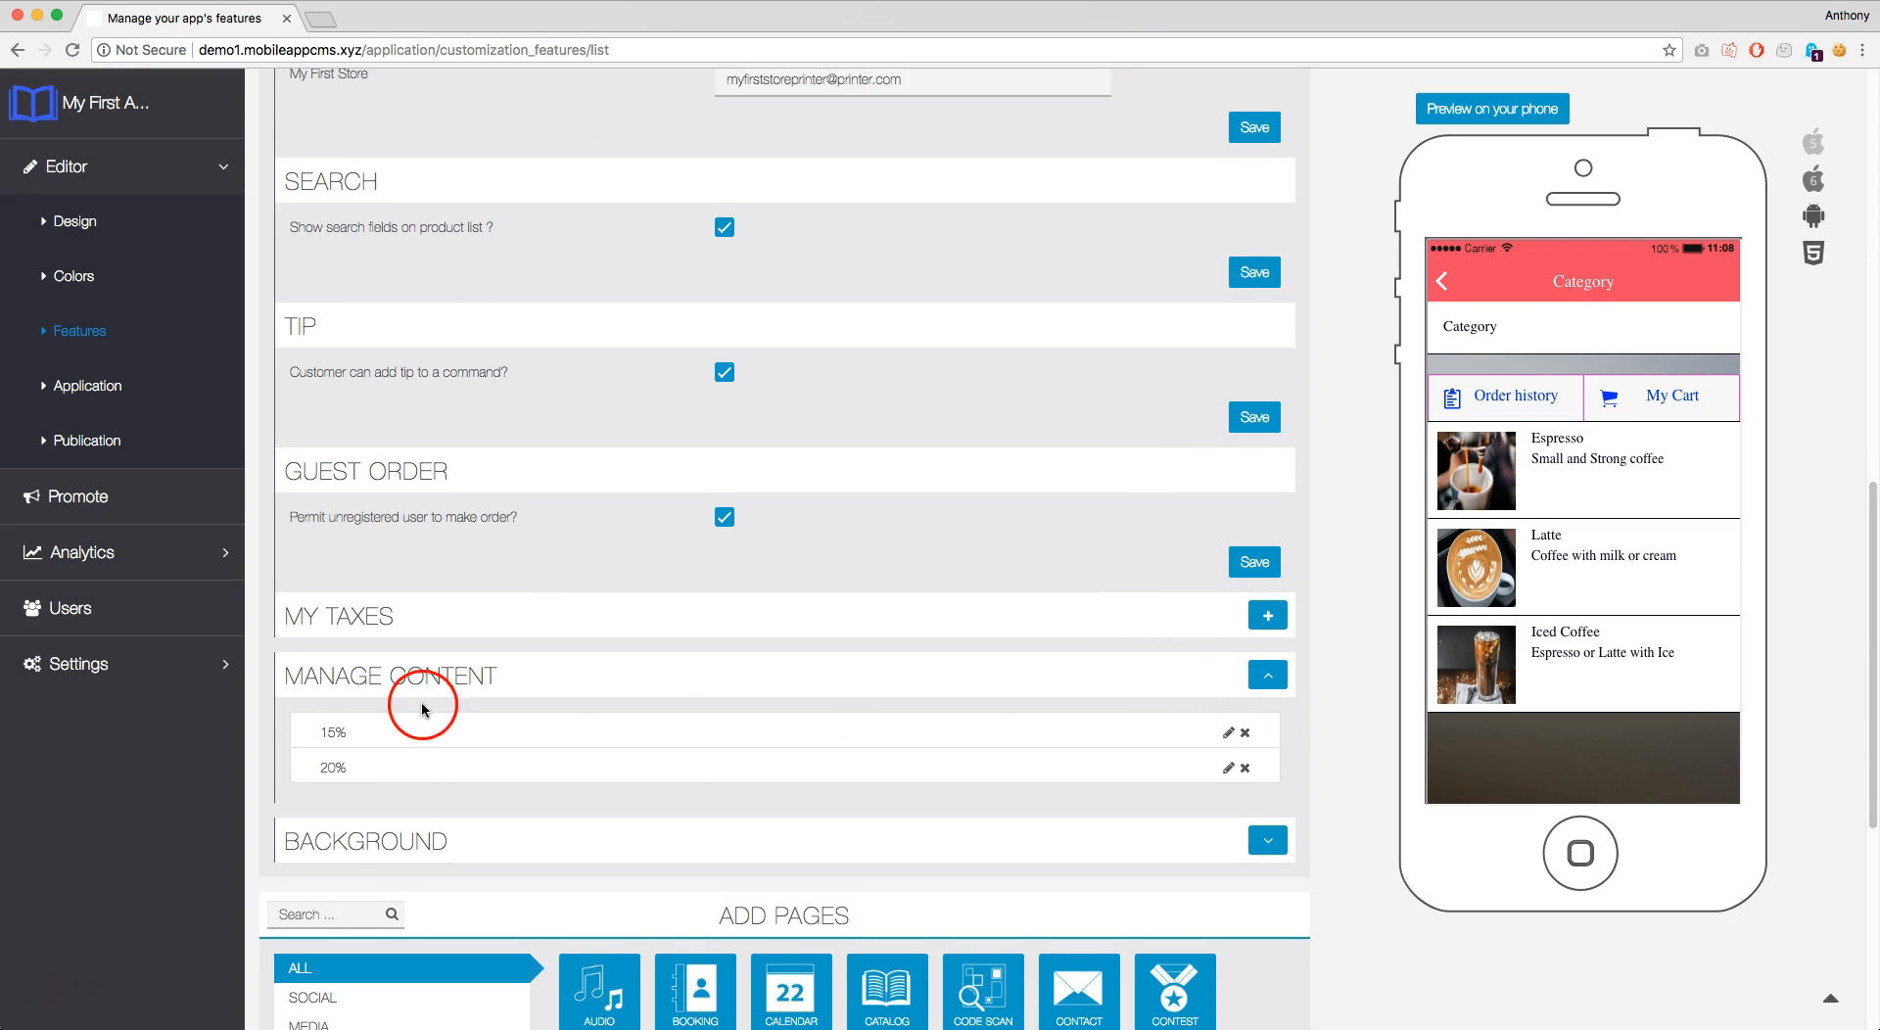